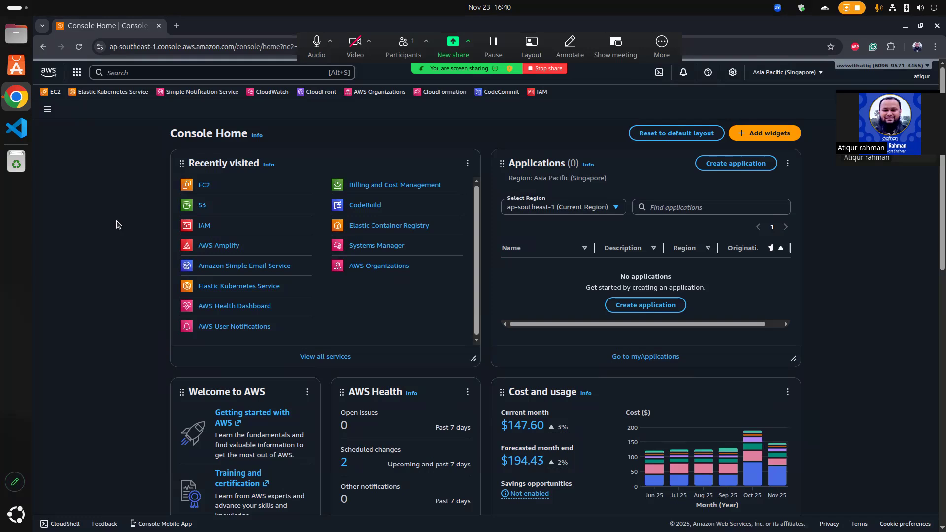
Start launching a new EC2 instance and name it whm/cpanel
click(207, 187)
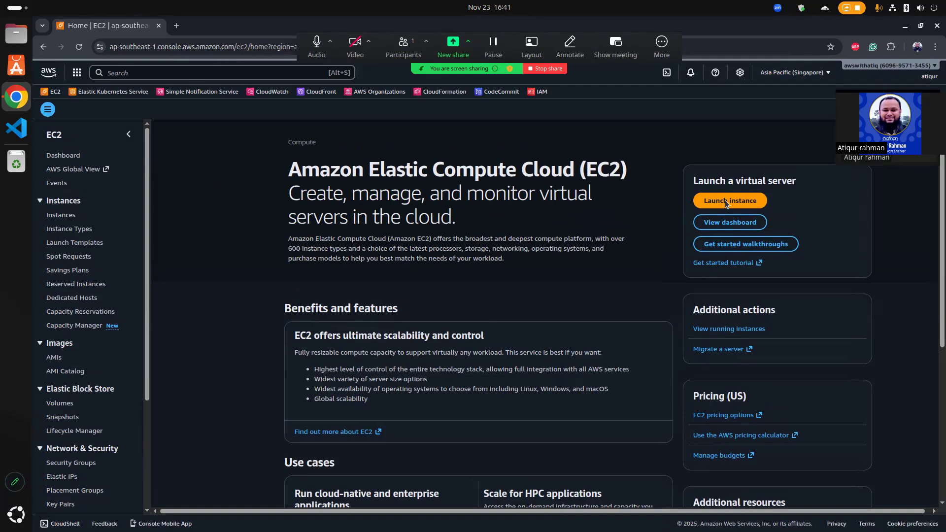
click(726, 201)
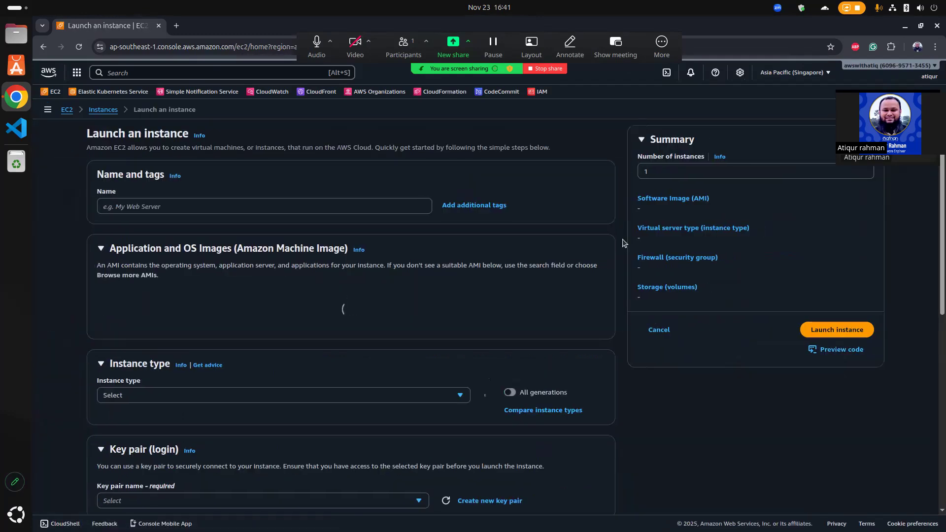
click(257, 206)
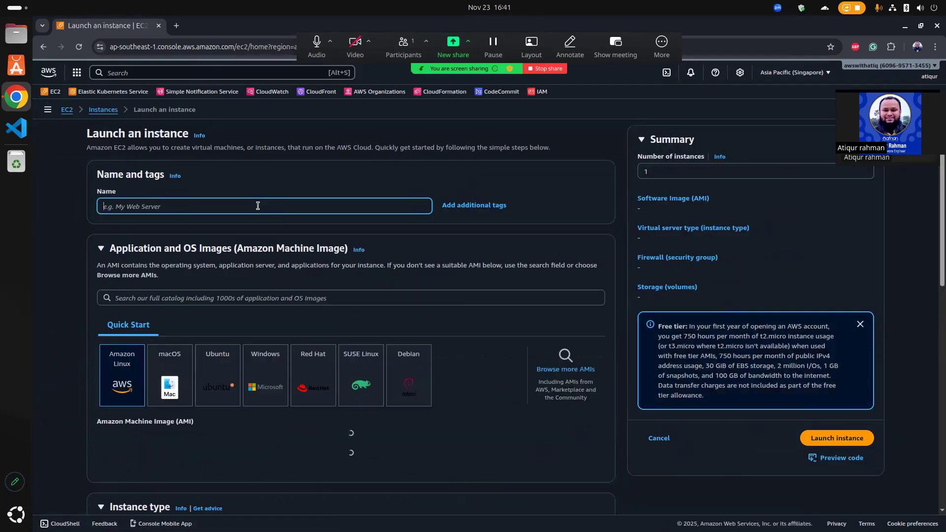
text(wh)
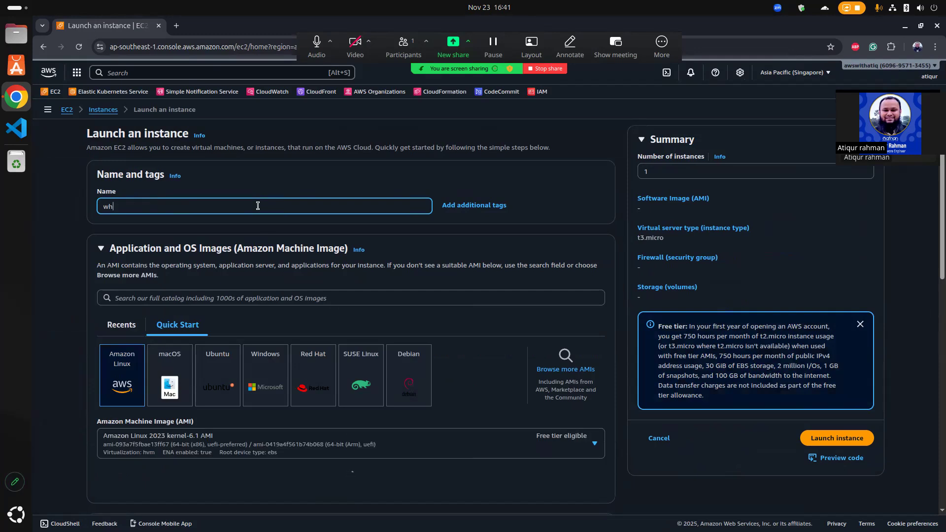
text(m/cpanel)
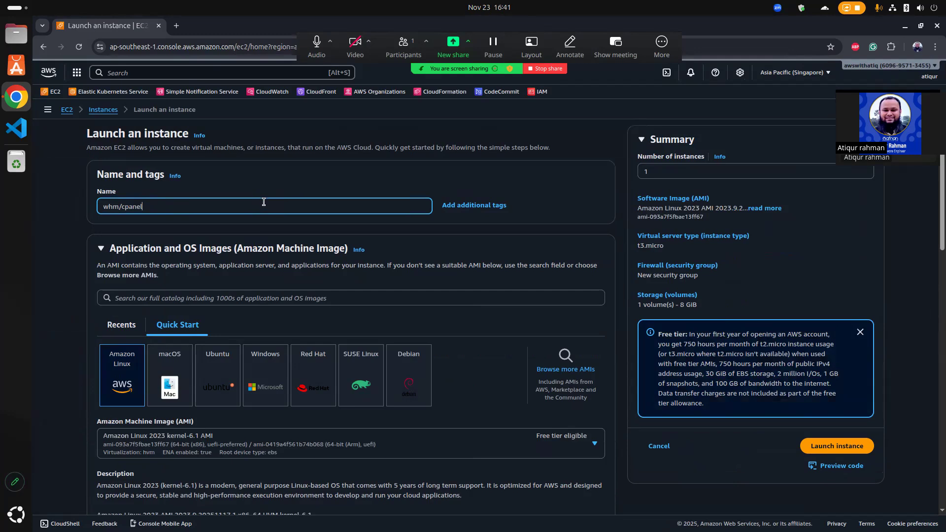
Search the full AMI catalog for whm and show the AWS Marketplace AMIs
scroll(67, 332, down, 1)
scroll(68, 332, down, 1)
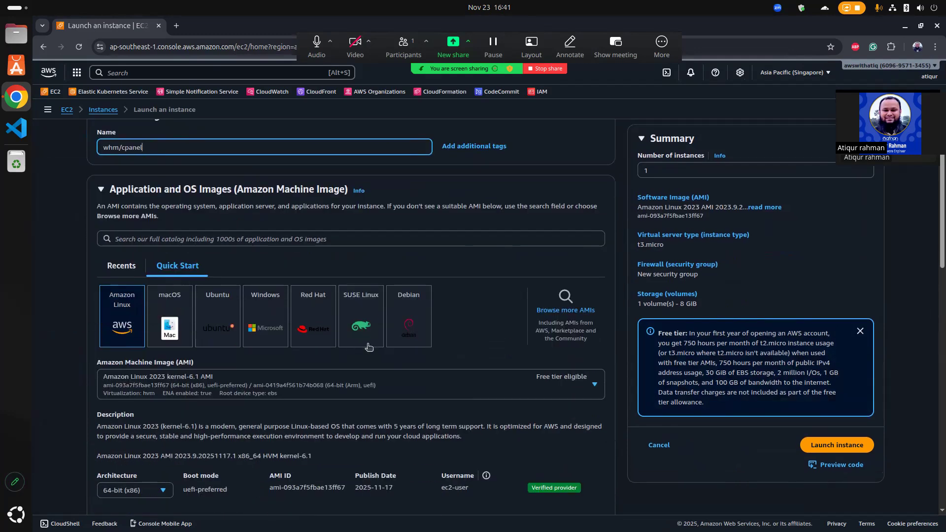
click(570, 311)
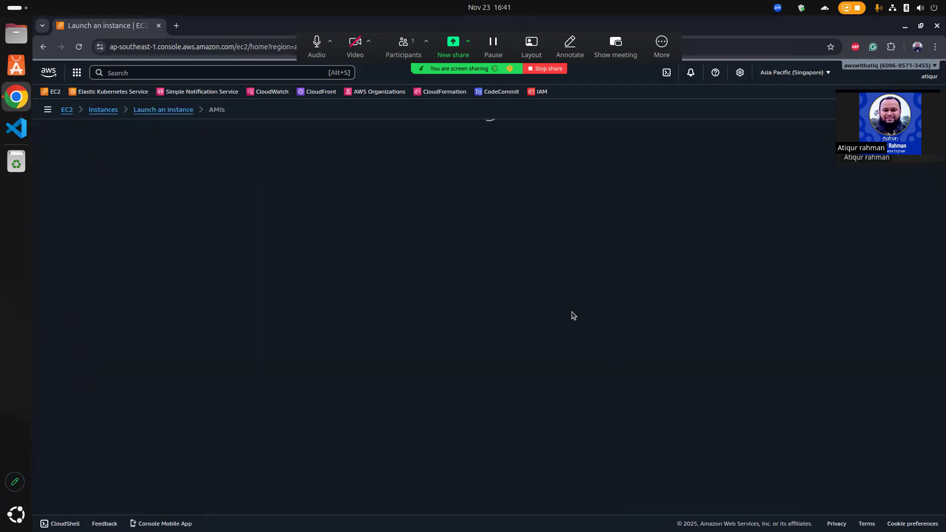
scroll(321, 197, down, 1)
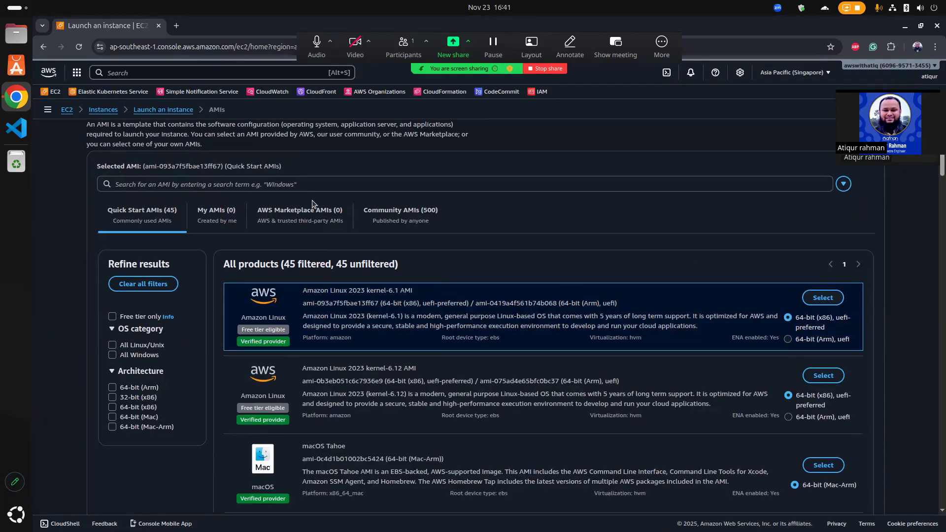
click(319, 183)
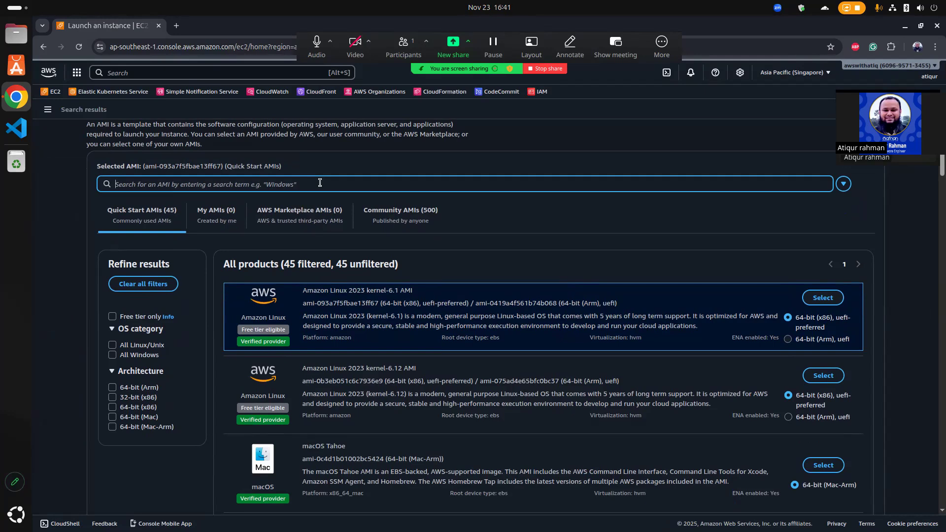
text(wh)
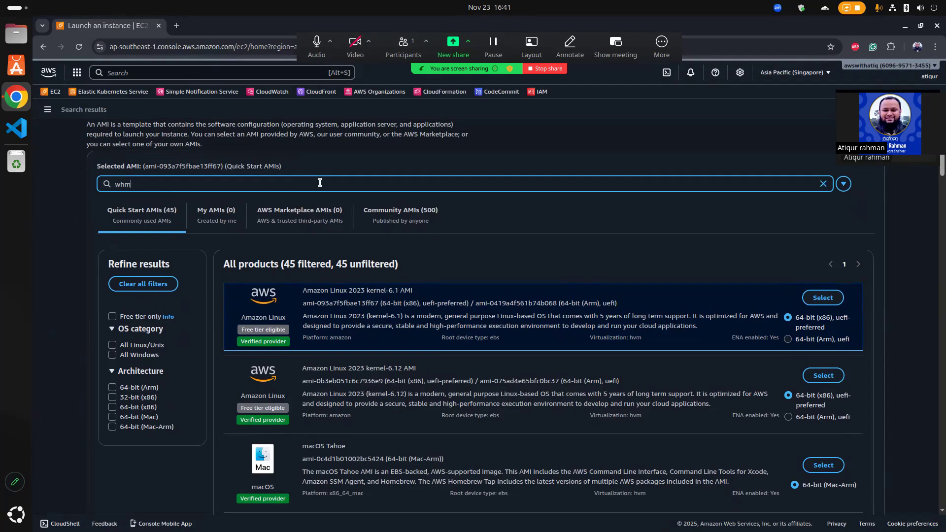
text(m)
key(Return)
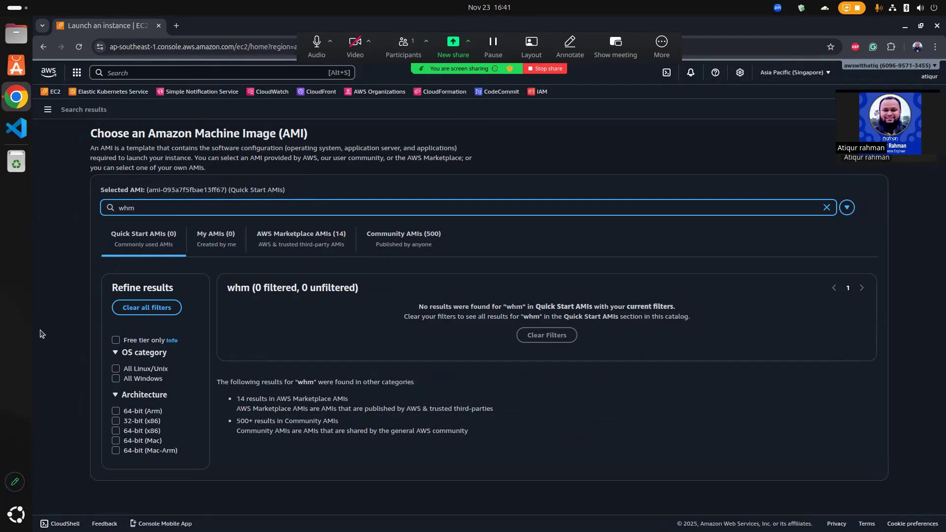
click(306, 245)
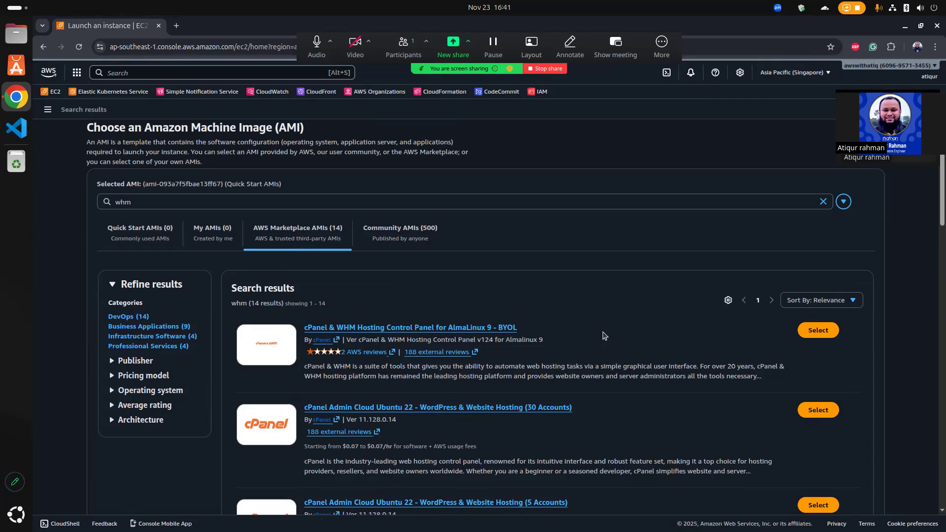
Look through the Marketplace results and select the cPanel & WHM Hosting Control Panel for AlmaLinux 9 - BYOL image
scroll(604, 336, down, 2)
scroll(604, 336, up, 1)
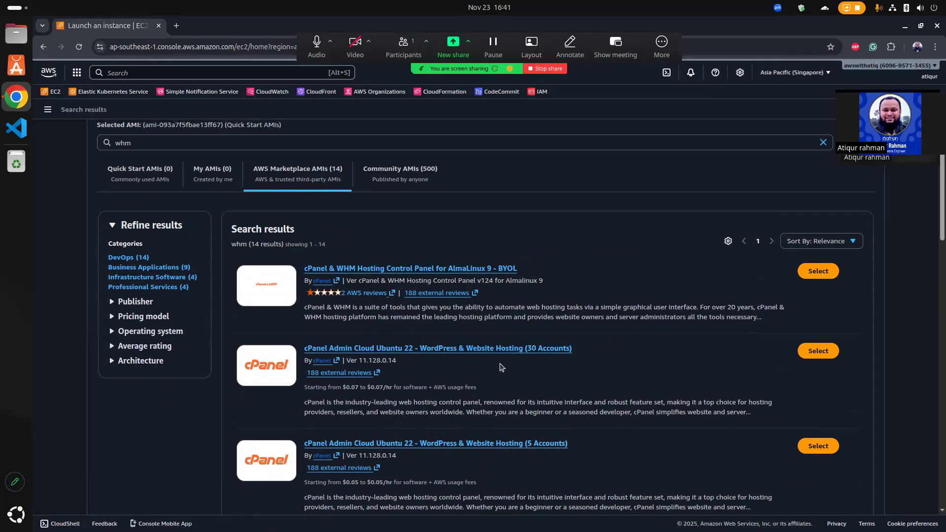
scroll(557, 380, down, 2)
scroll(556, 380, down, 3)
scroll(557, 380, up, 5)
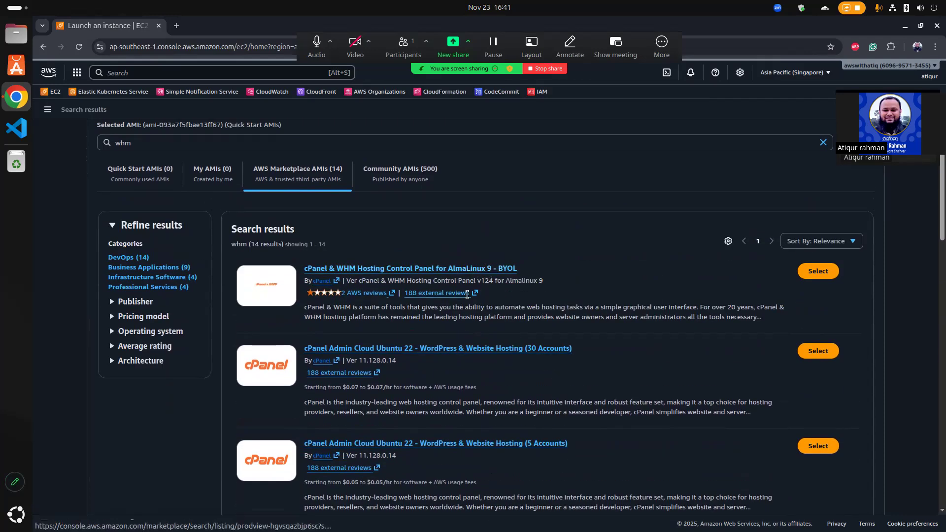
scroll(526, 380, down, 4)
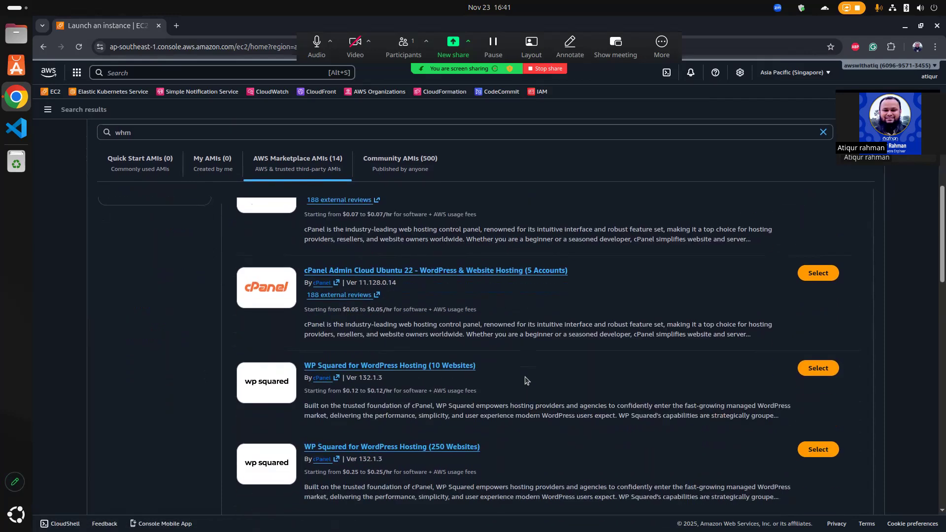
scroll(526, 395, down, 3)
scroll(526, 398, up, 8)
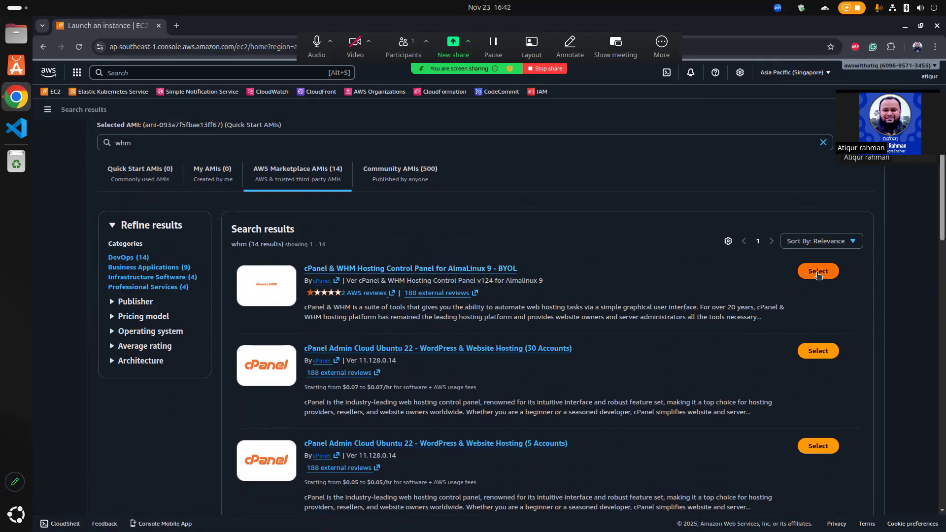
click(818, 272)
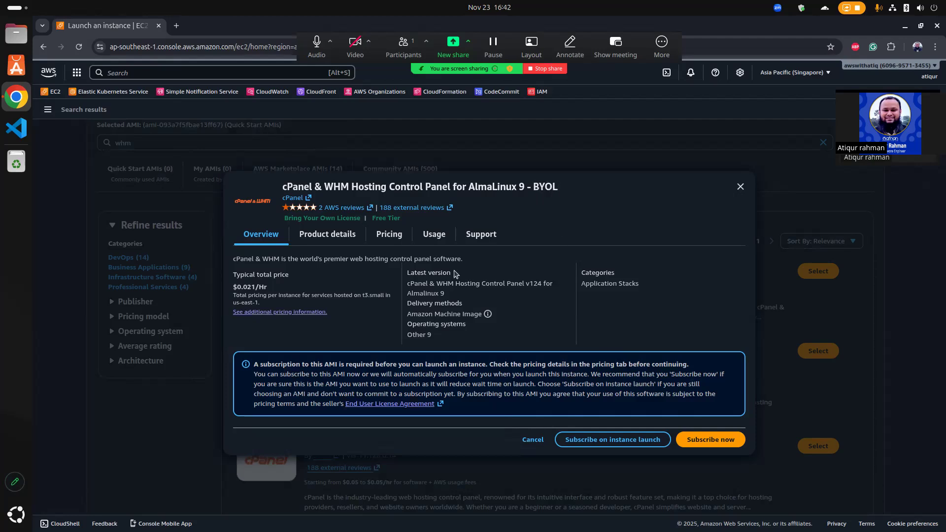
Review the image's hourly pricing per instance type and subscribe to it immediately
click(389, 237)
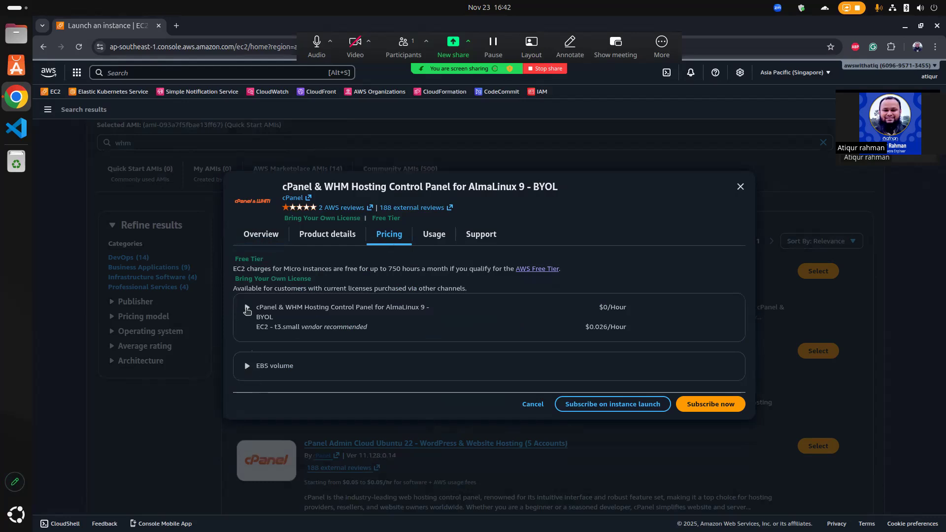
click(248, 308)
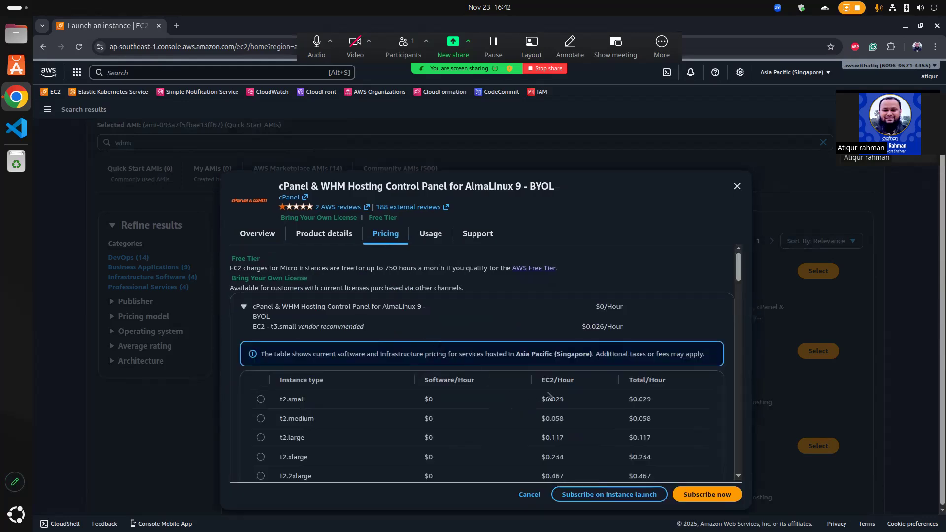
scroll(640, 388, down, 2)
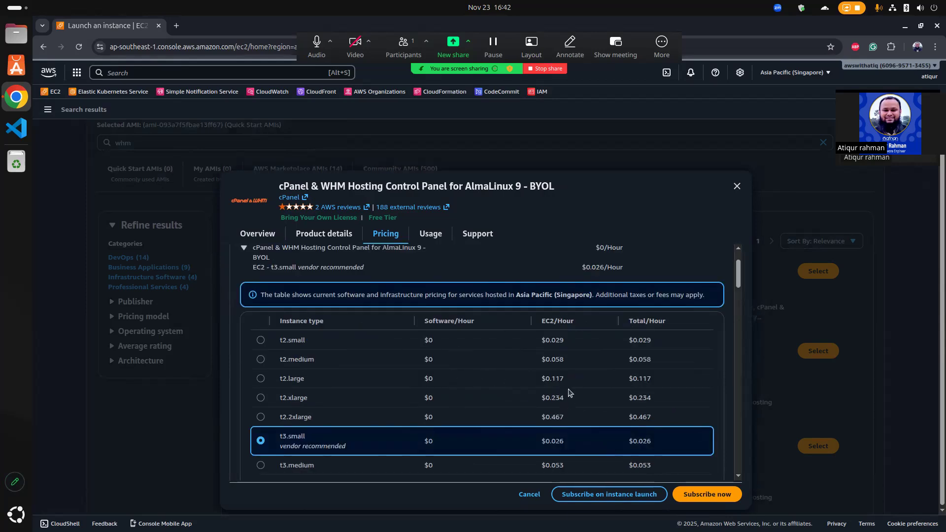
scroll(571, 392, up, 2)
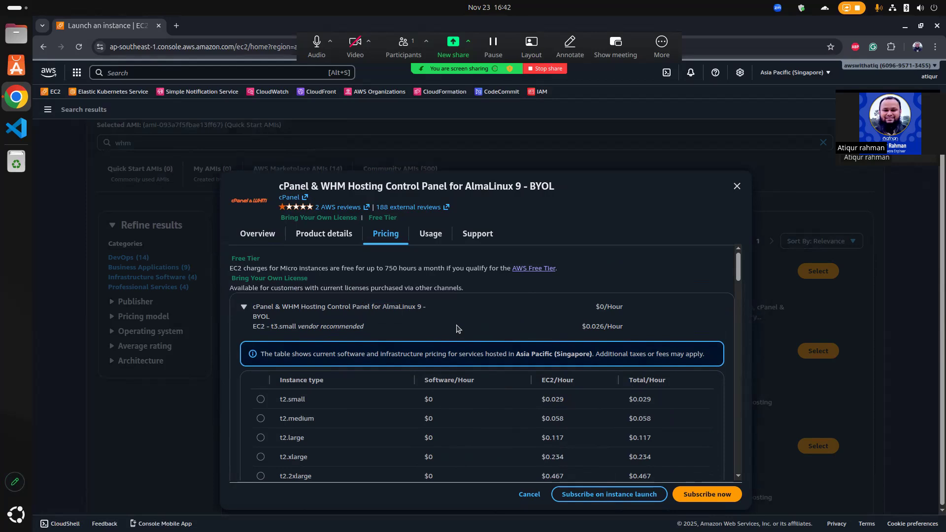
click(726, 496)
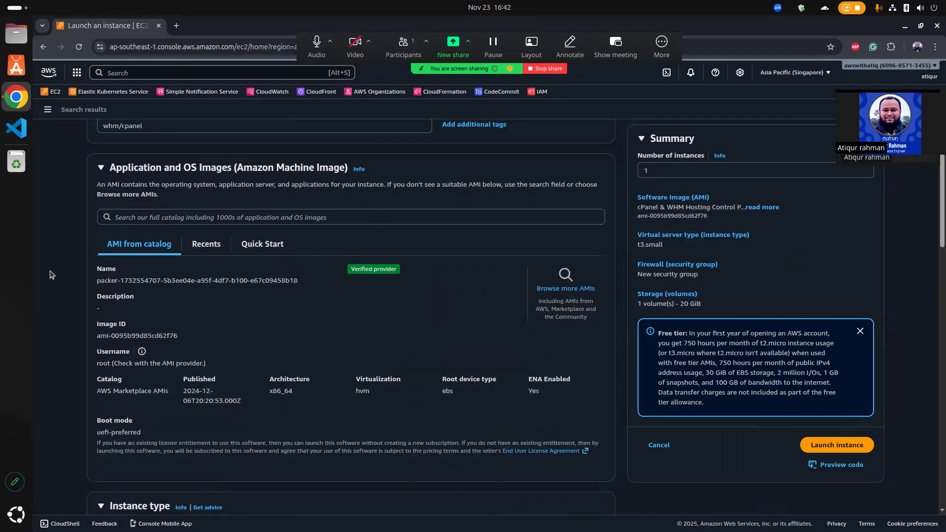
Set the instance type to t3.medium
scroll(50, 275, down, 5)
scroll(49, 275, down, 2)
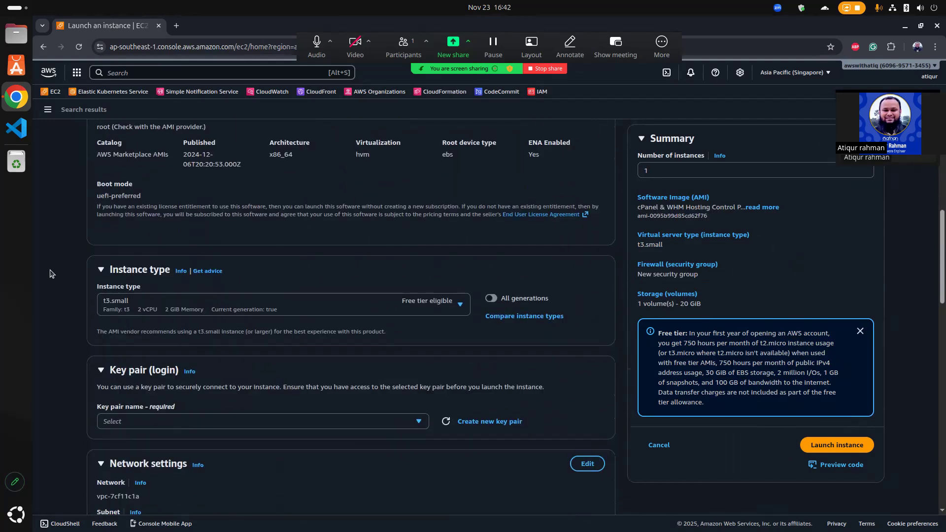
click(161, 309)
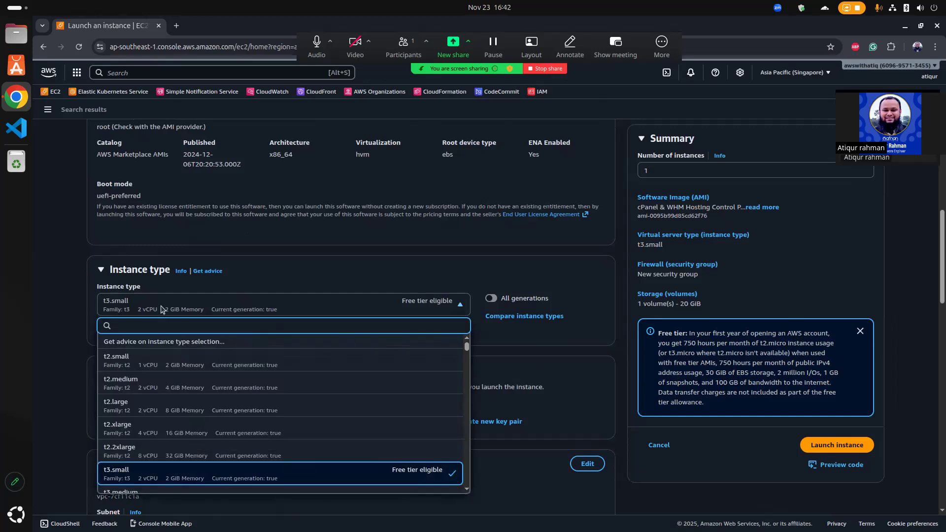
text(t3.me)
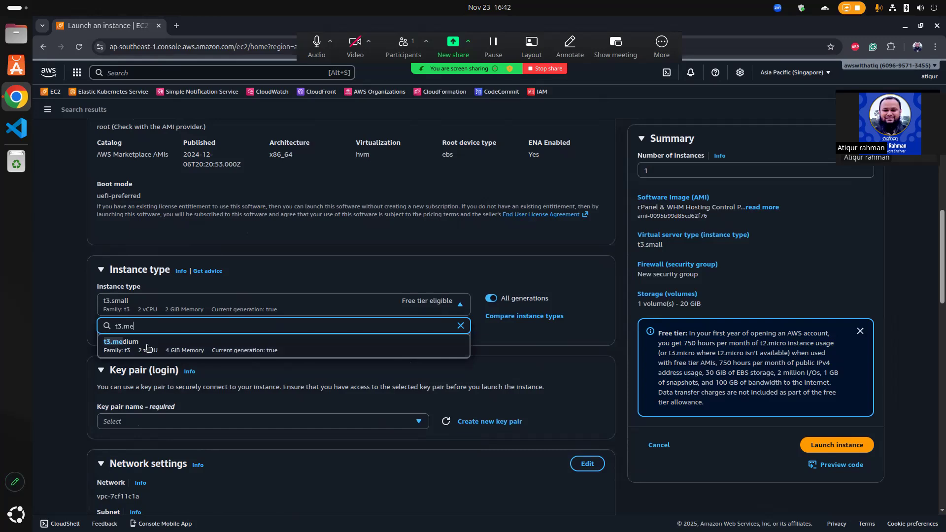
key(Return)
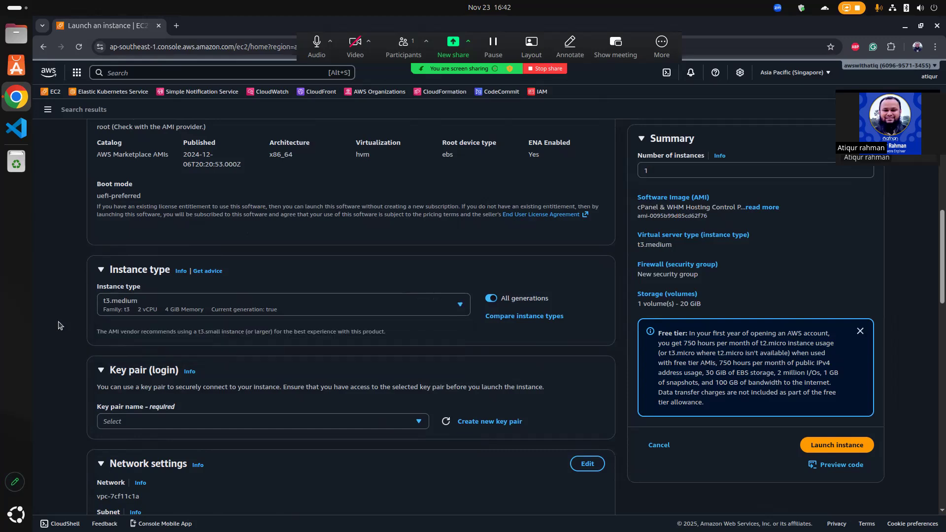
Choose the existing odoo key pair for logging in to the instance
scroll(58, 325, down, 2)
scroll(58, 325, down, 2)
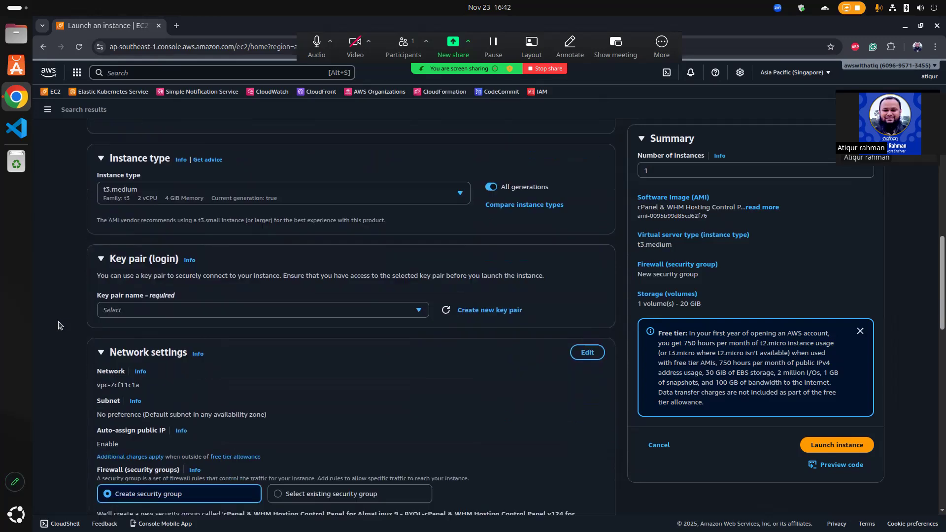
click(124, 302)
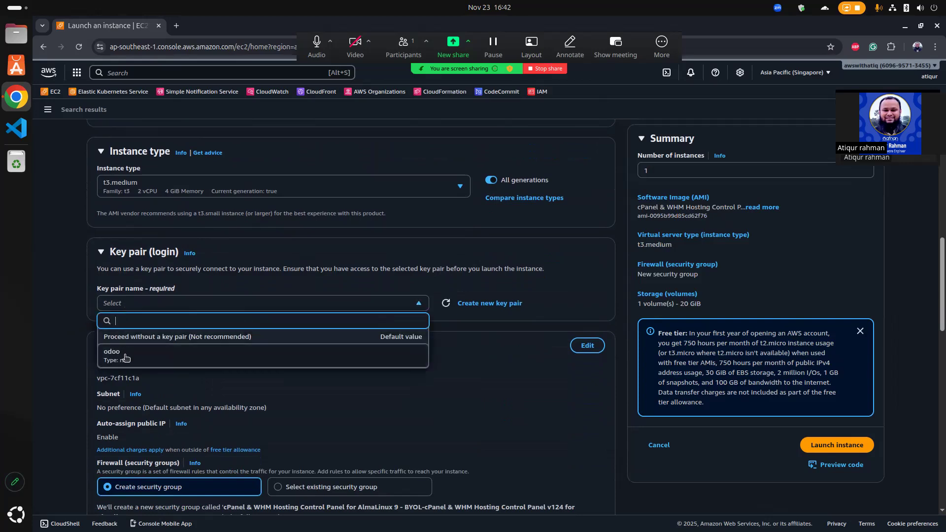
click(125, 353)
Expand the advanced details and assign the ec2role IAM instance profile
scroll(68, 328, down, 1)
scroll(67, 329, down, 3)
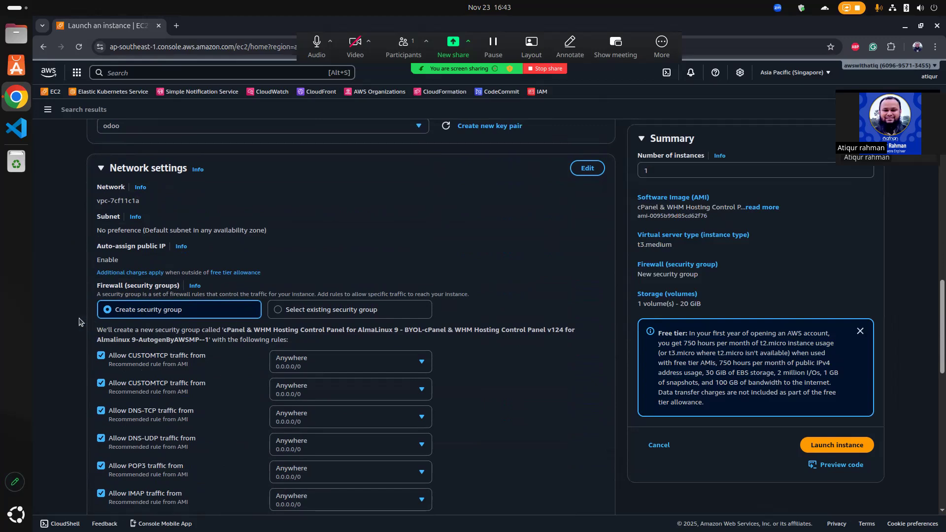
scroll(79, 322, down, 10)
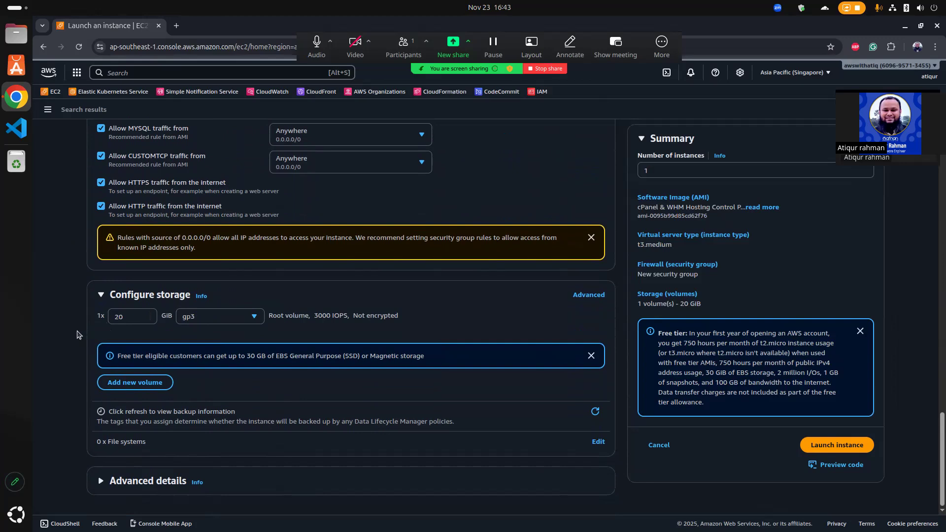
click(140, 481)
scroll(240, 458, down, 6)
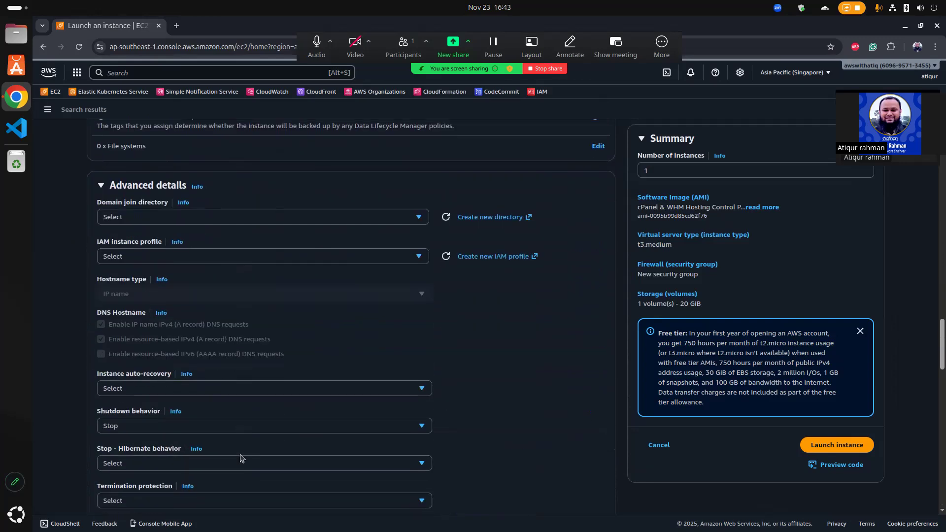
click(130, 257)
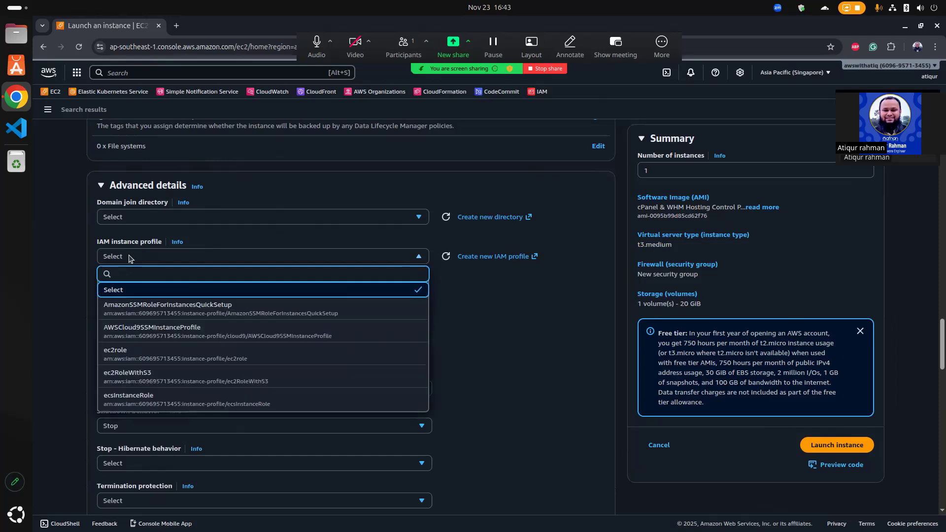
click(132, 352)
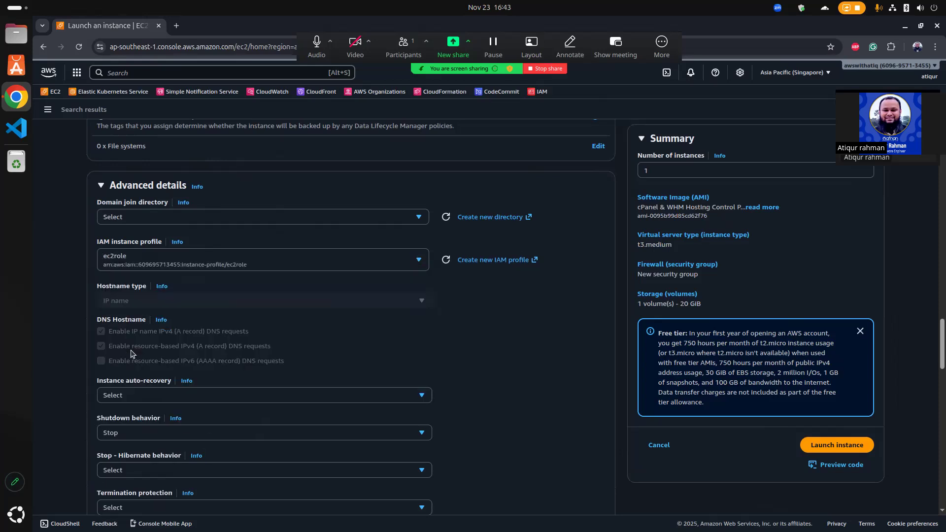
Launch the configured instance and open its details page
click(829, 452)
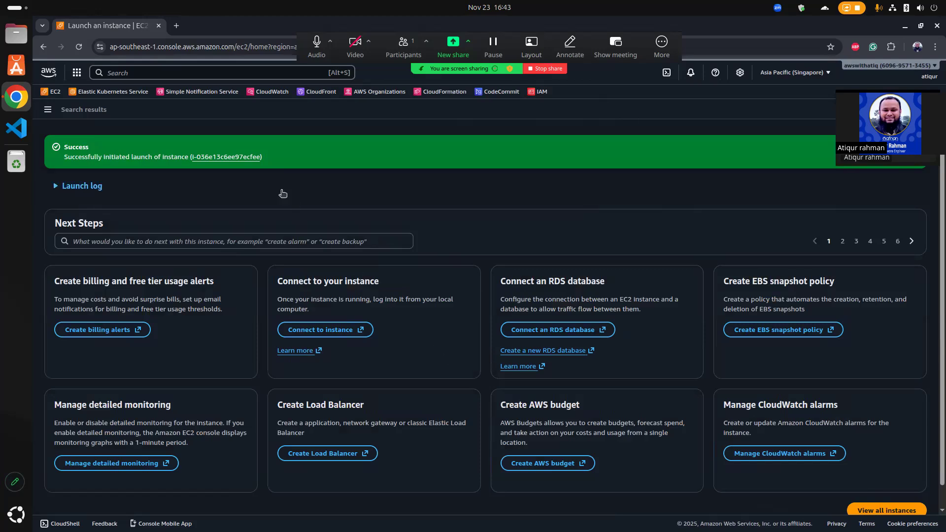
click(237, 158)
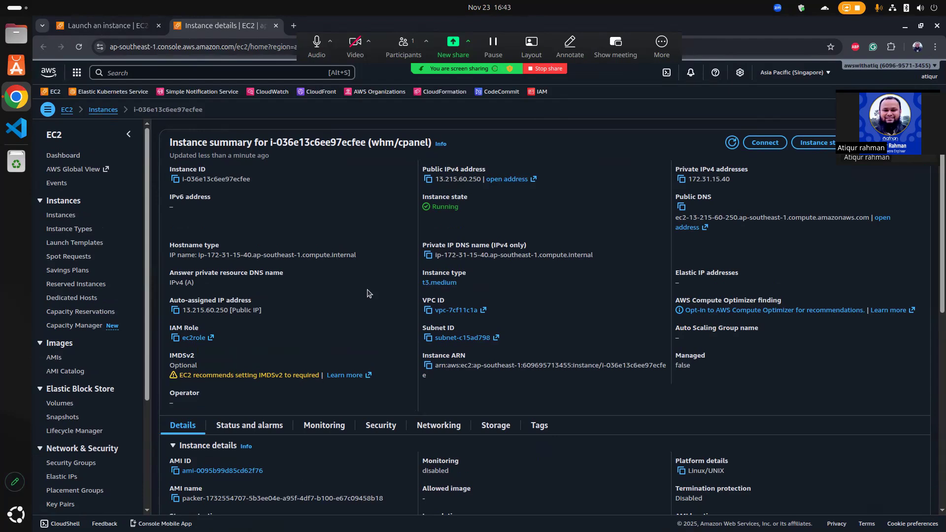
Allocate a new Elastic IP address from Amazon's IPv4 pool in the ap-southeast-1 network border group
click(732, 144)
click(63, 477)
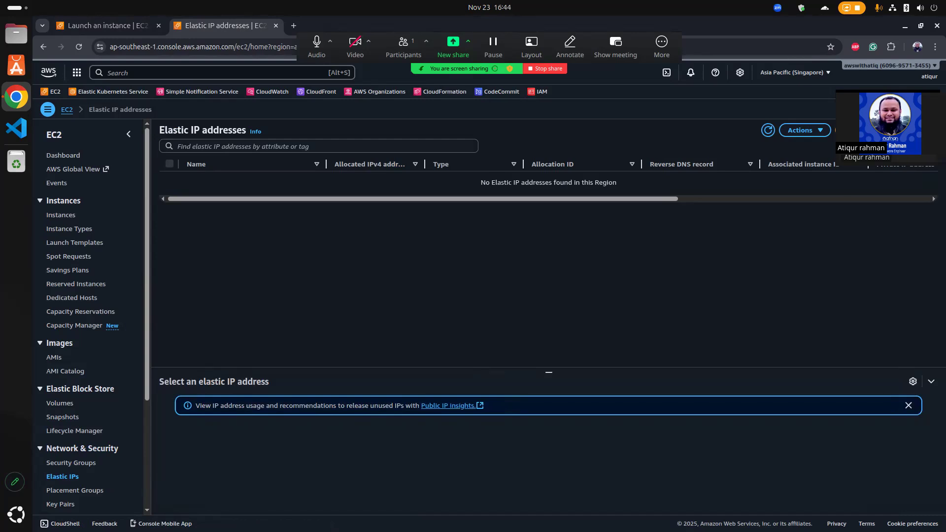
click(842, 98)
click(877, 134)
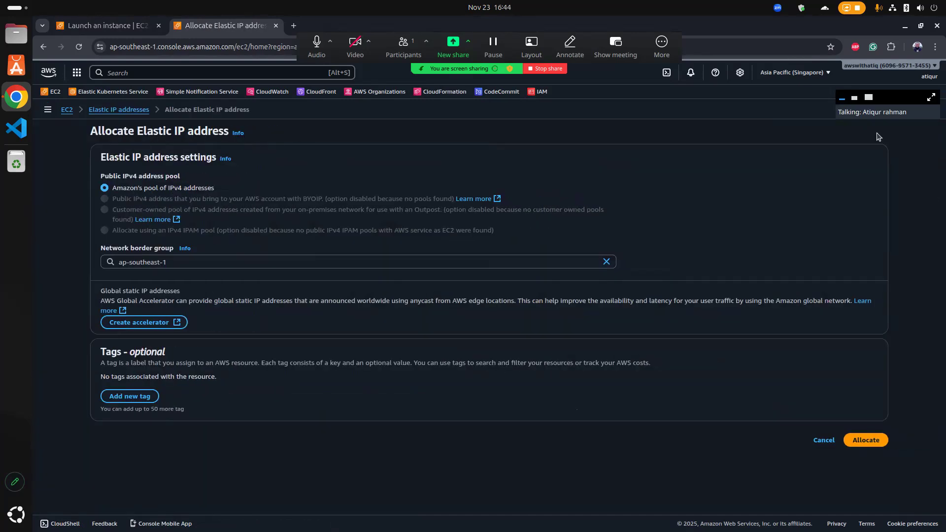
click(873, 438)
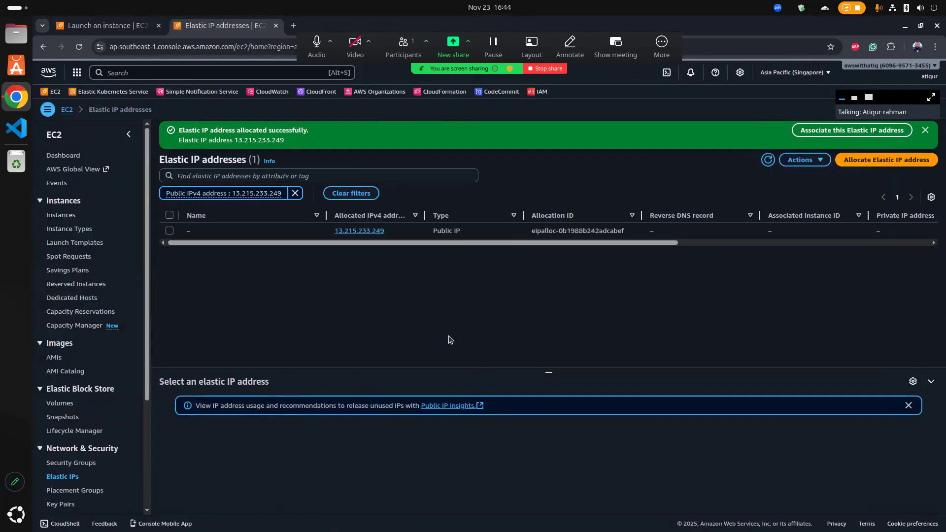
Associate the newly allocated Elastic IP address with the whm/cpanel instance
click(348, 231)
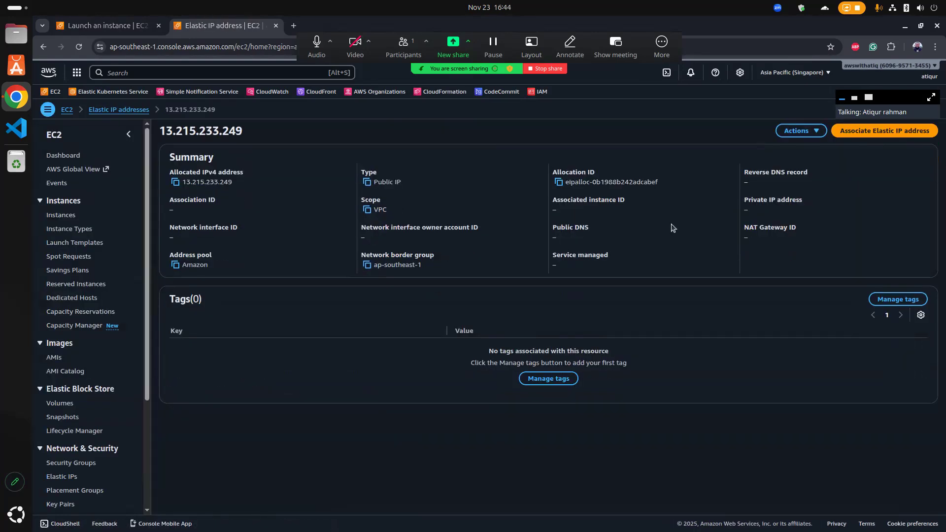
click(842, 131)
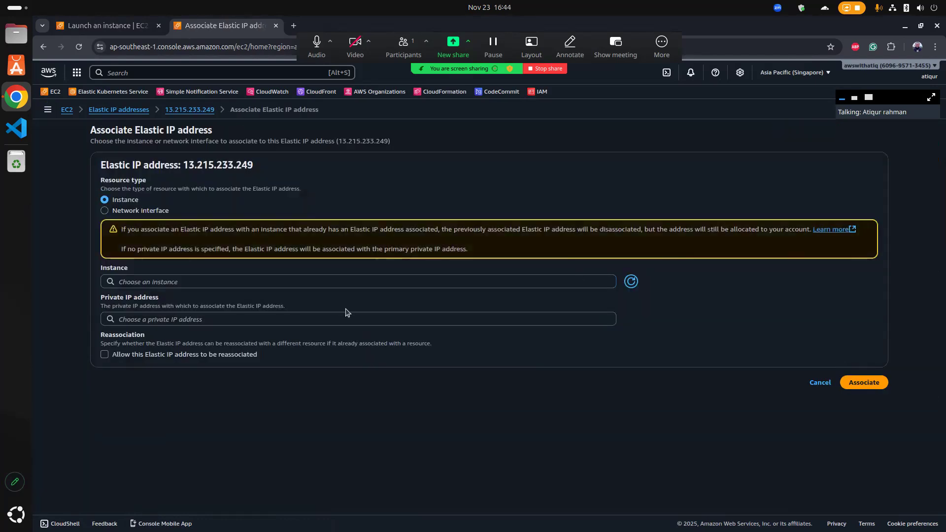
click(146, 281)
click(153, 298)
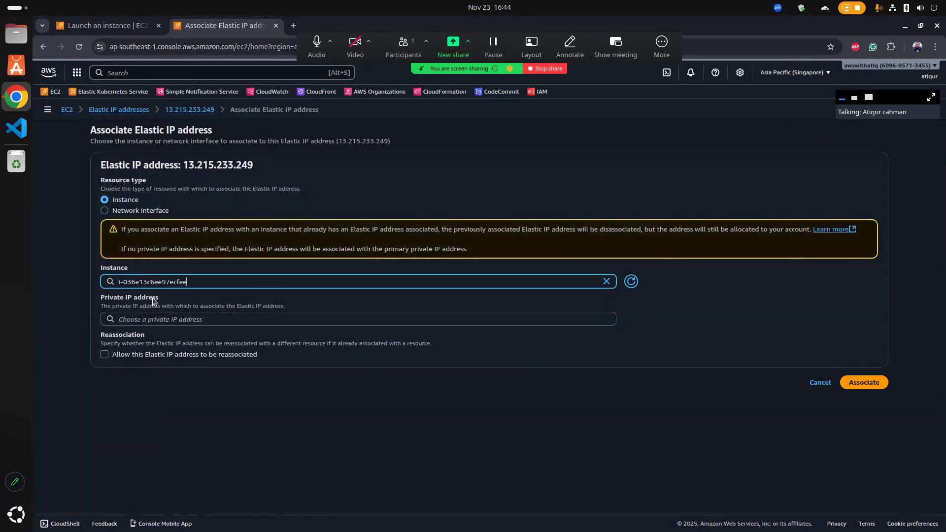
click(863, 383)
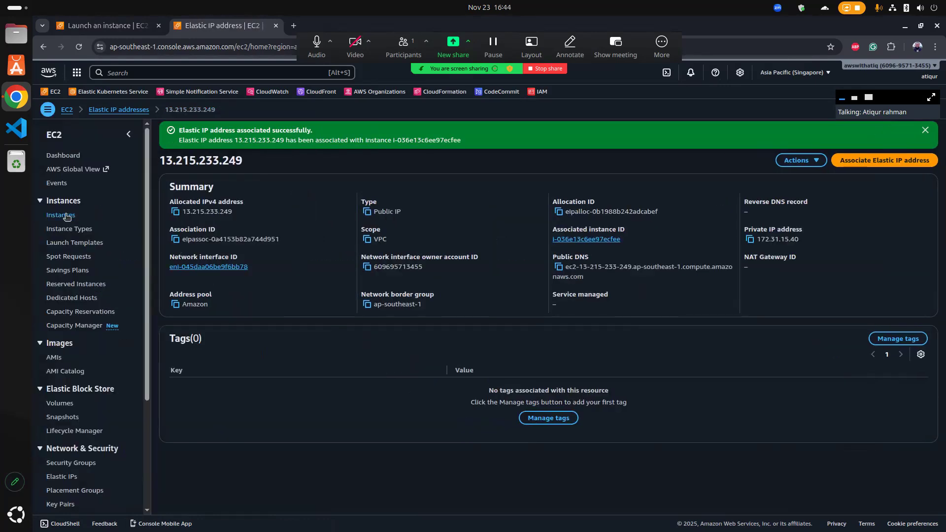
Refresh the whm/cpanel instance's details and check its public and Elastic IP addresses
click(68, 217)
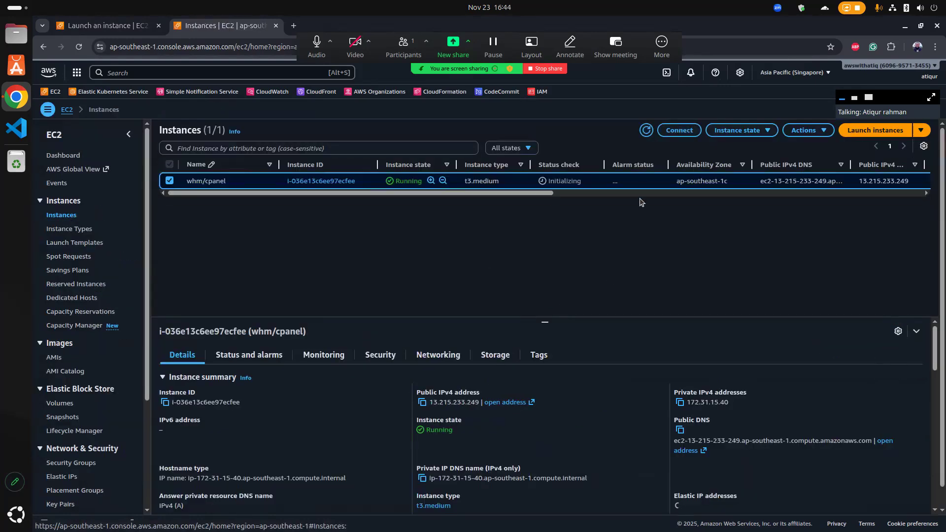
click(646, 131)
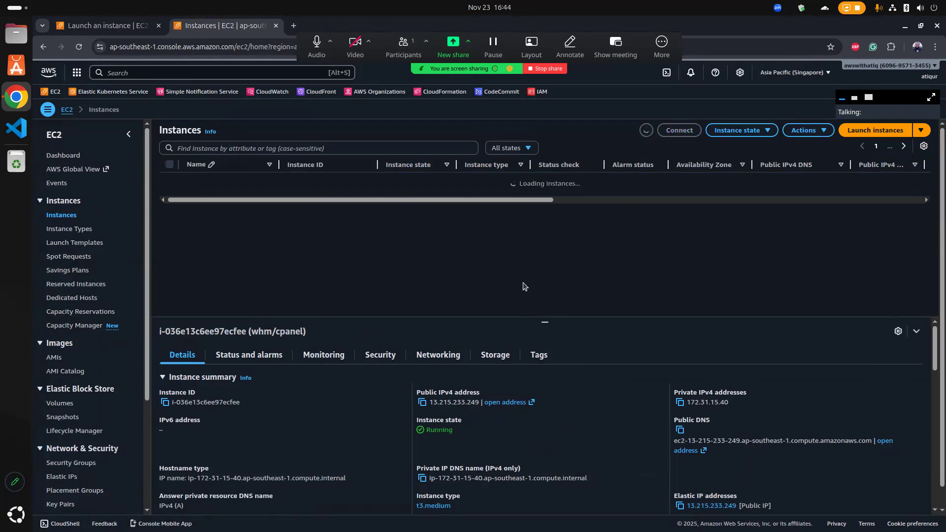
click(317, 184)
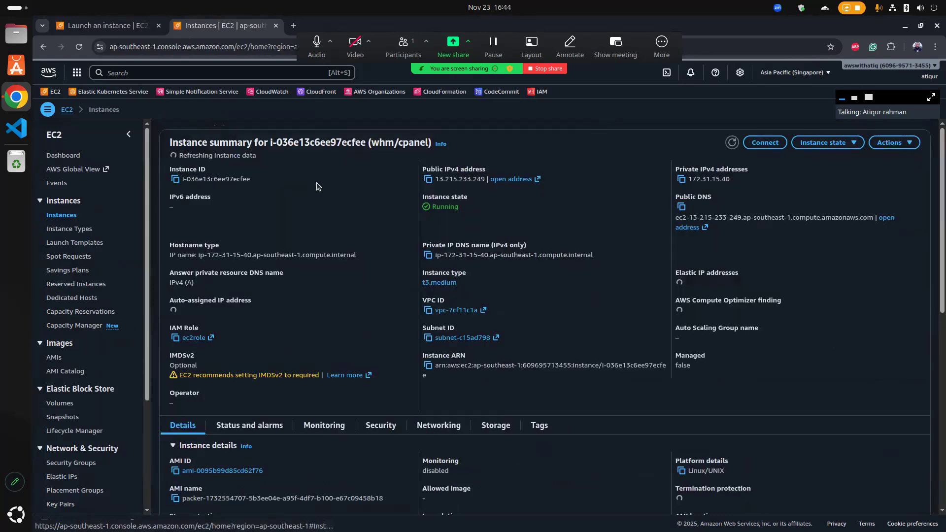
click(732, 145)
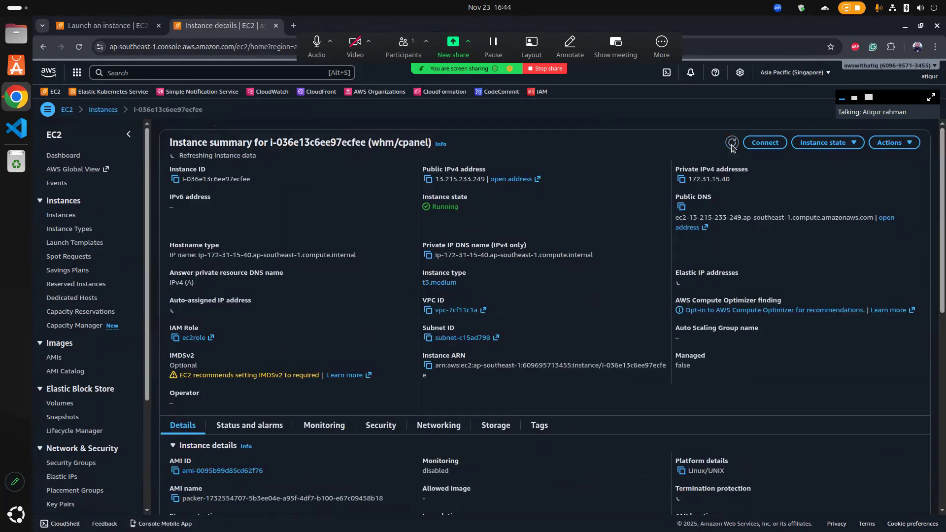
click(78, 47)
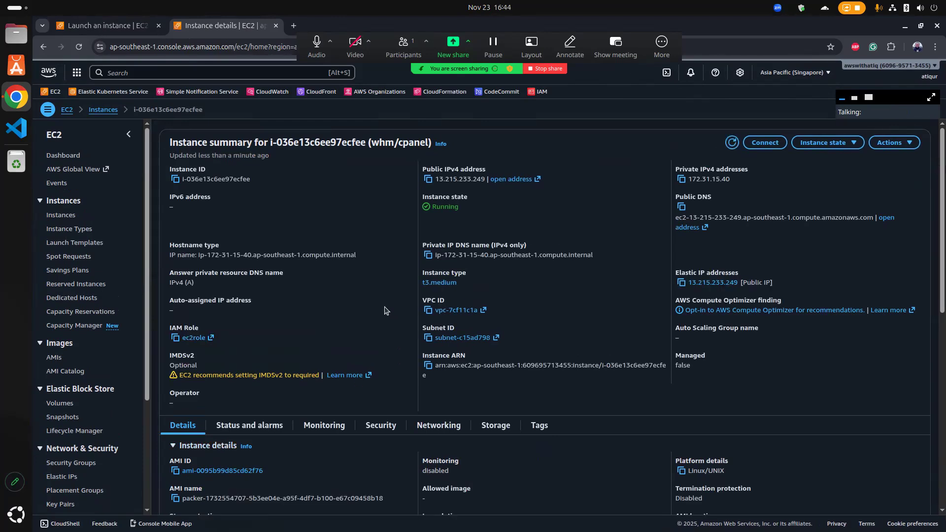
Check the status of the whm/cpanel instance in the refreshed instances list and reopen its summary
click(59, 216)
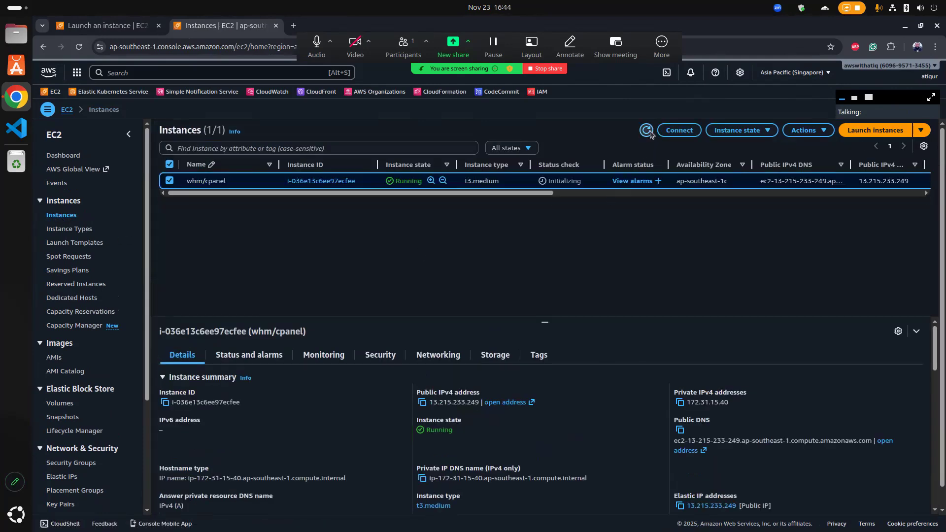
click(647, 131)
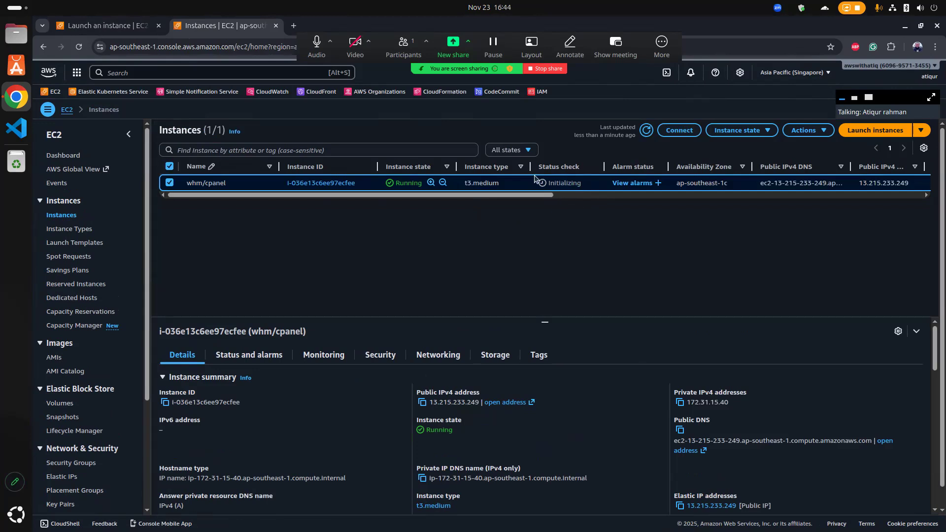
click(338, 184)
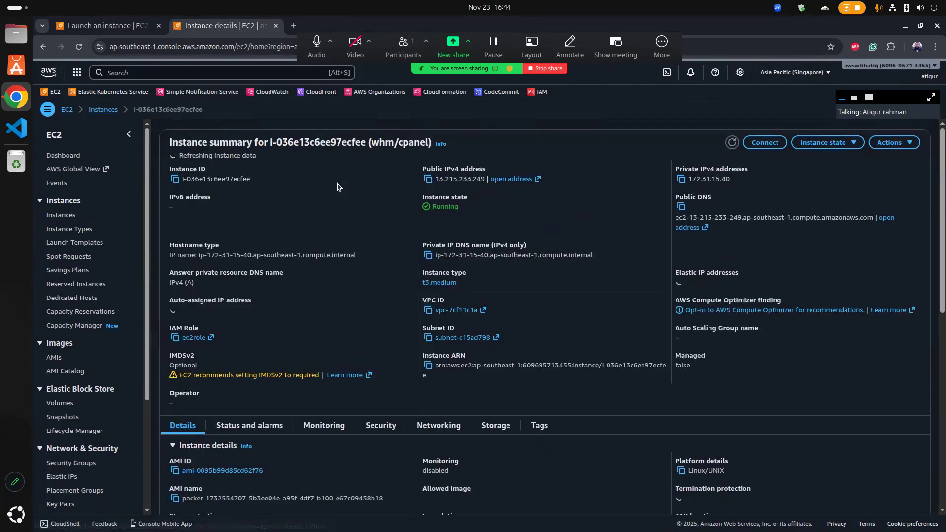
click(731, 142)
Try to connect to the whm/cpanel instance as root over its public IP with EC2 Instance Connect
click(770, 147)
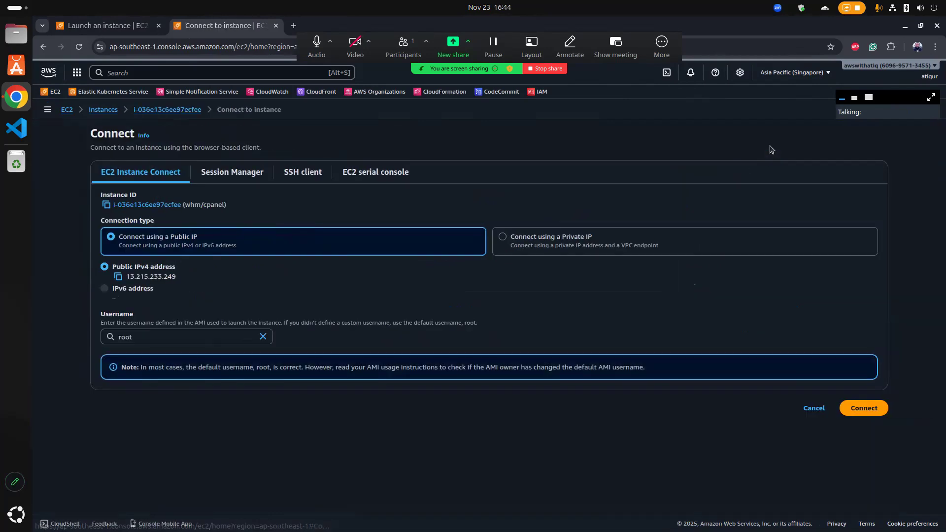
click(869, 416)
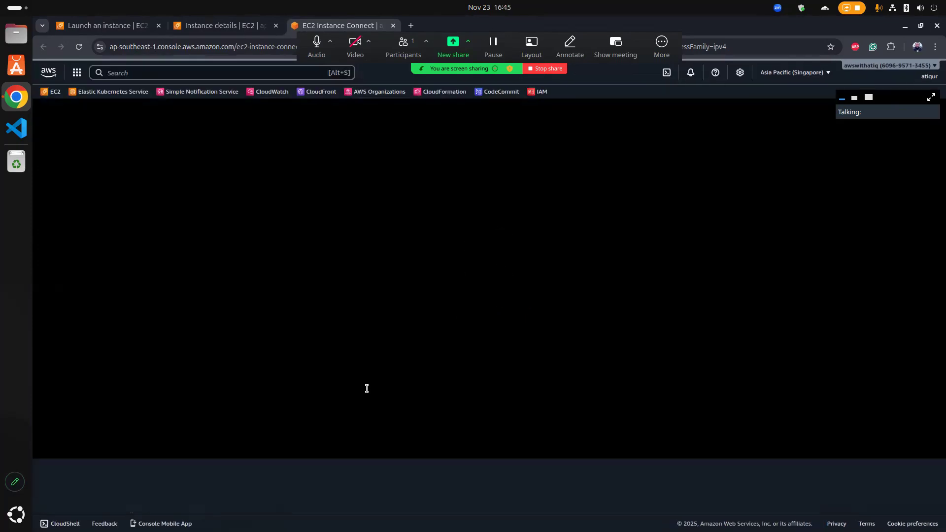
click(393, 25)
Reload the instance details and retry the EC2 Instance Connect session as root, closing the session page at the end
click(79, 47)
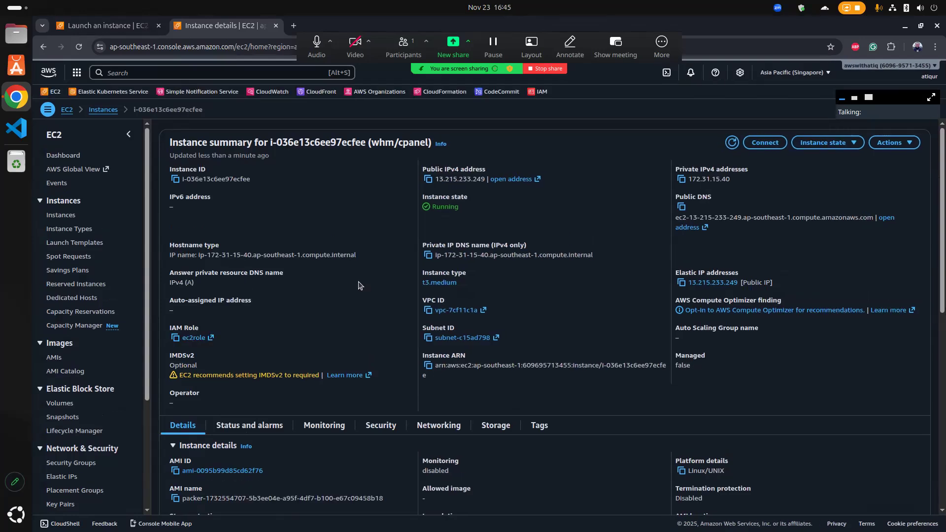
click(763, 143)
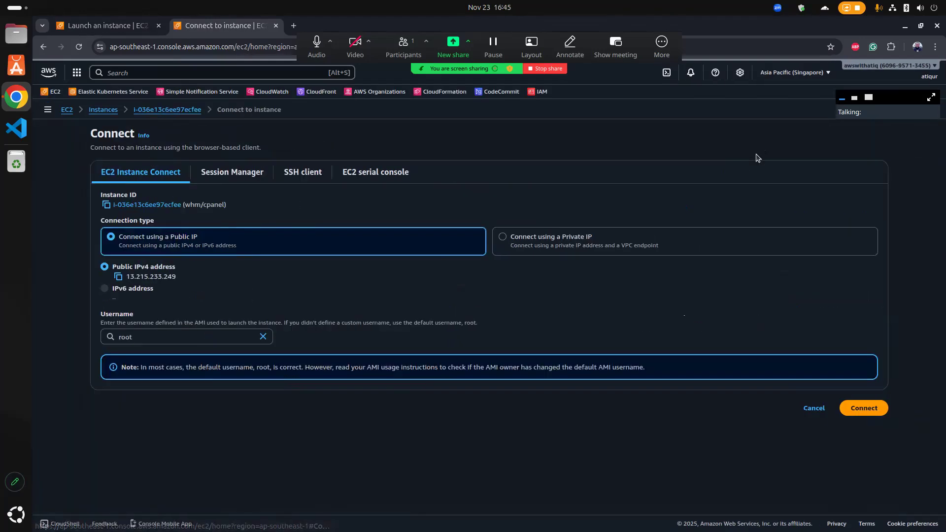
click(852, 408)
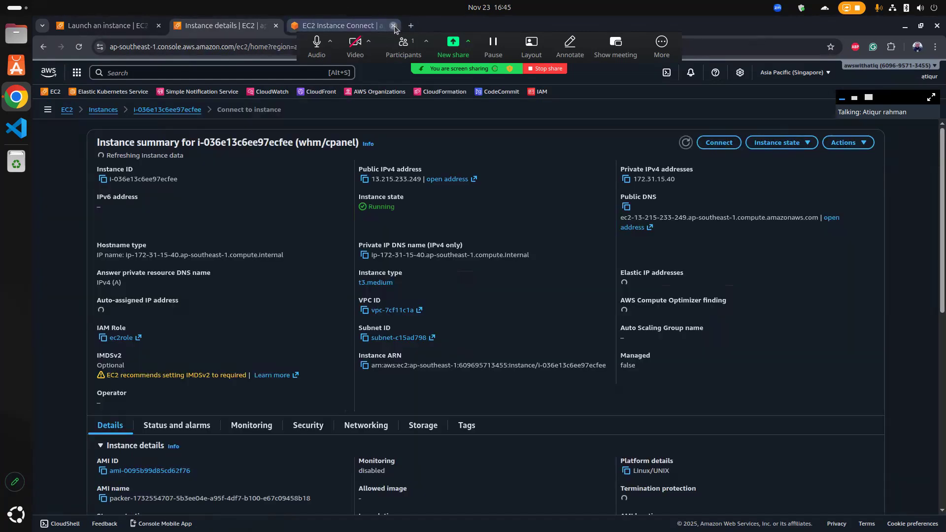
click(393, 25)
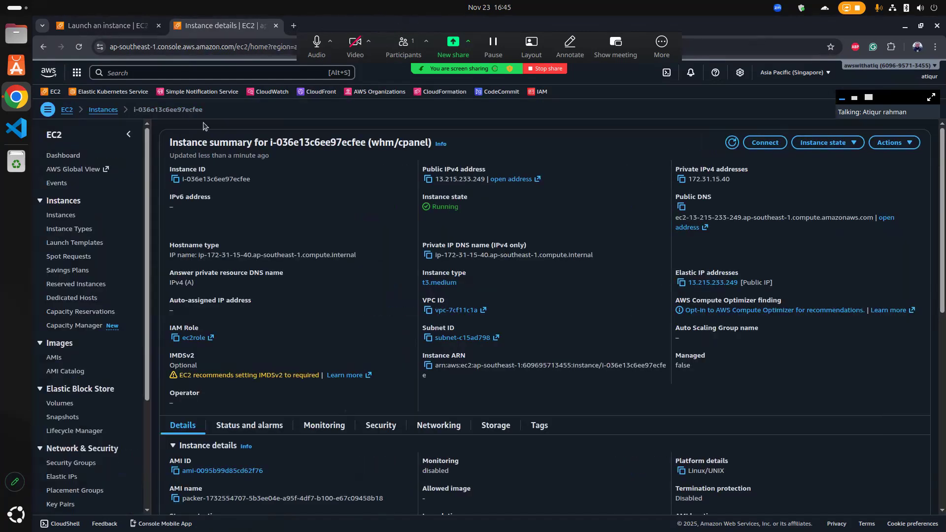
Refresh the instances list to recheck the whm/cpanel status check, and reload the instance's details page
click(61, 216)
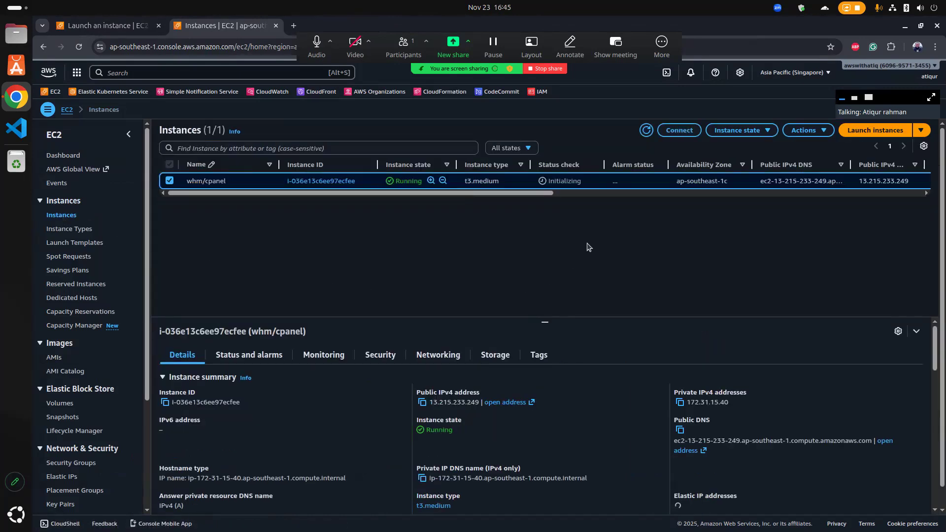
click(646, 131)
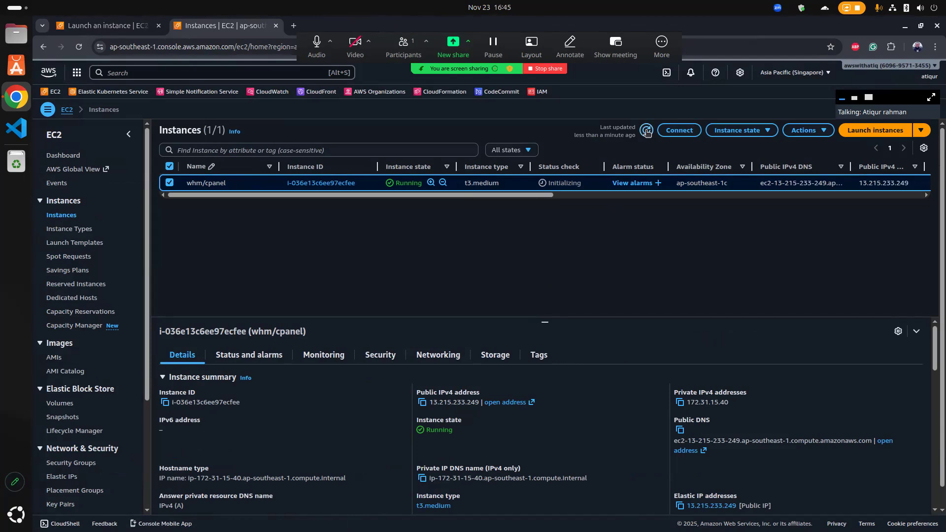
click(646, 132)
click(323, 183)
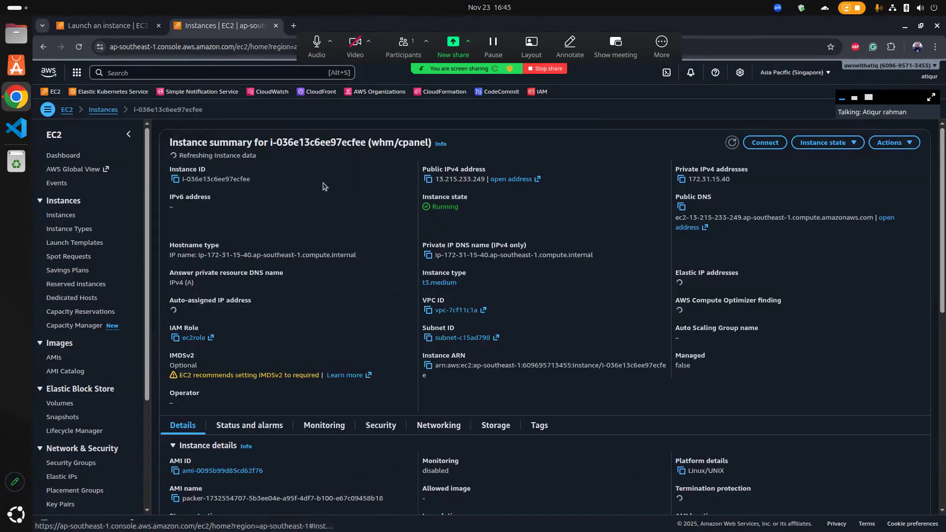
click(79, 46)
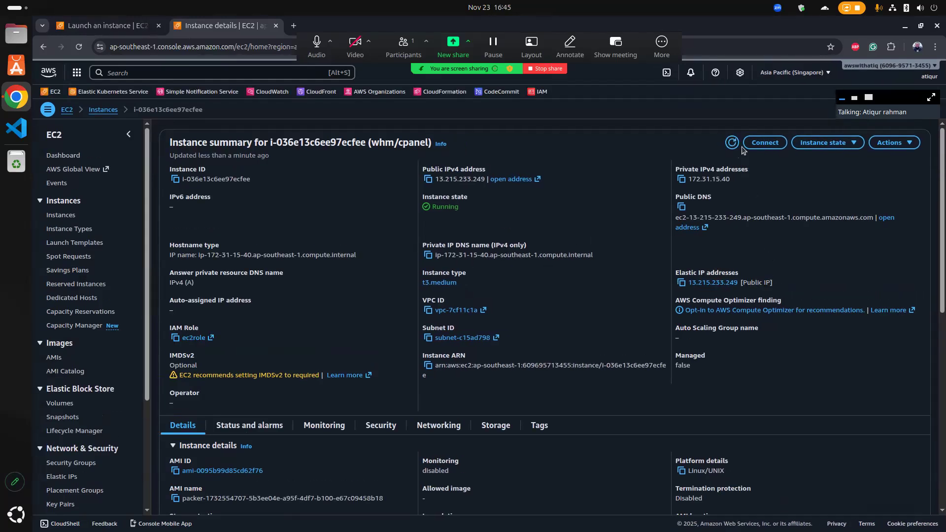
Try again to open an EC2 Instance Connect session to whm/cpanel over the public IP as root
click(746, 145)
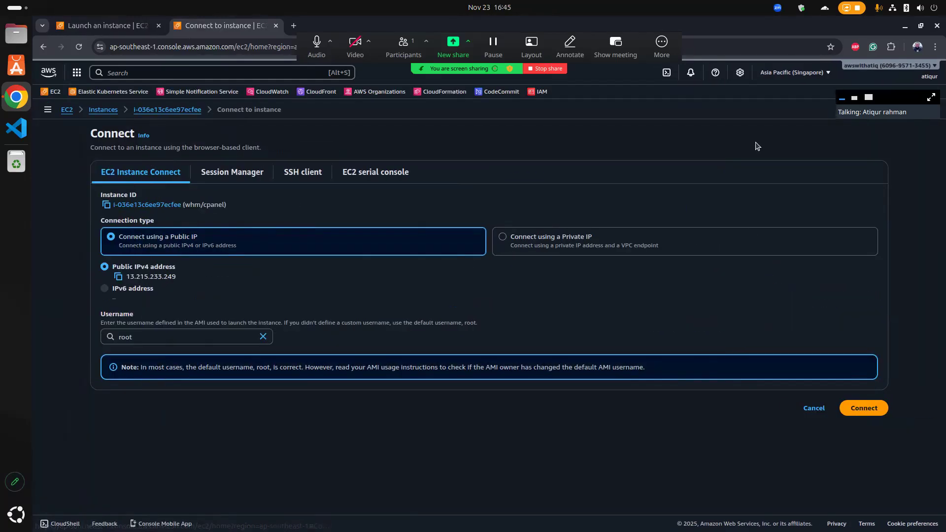
click(861, 407)
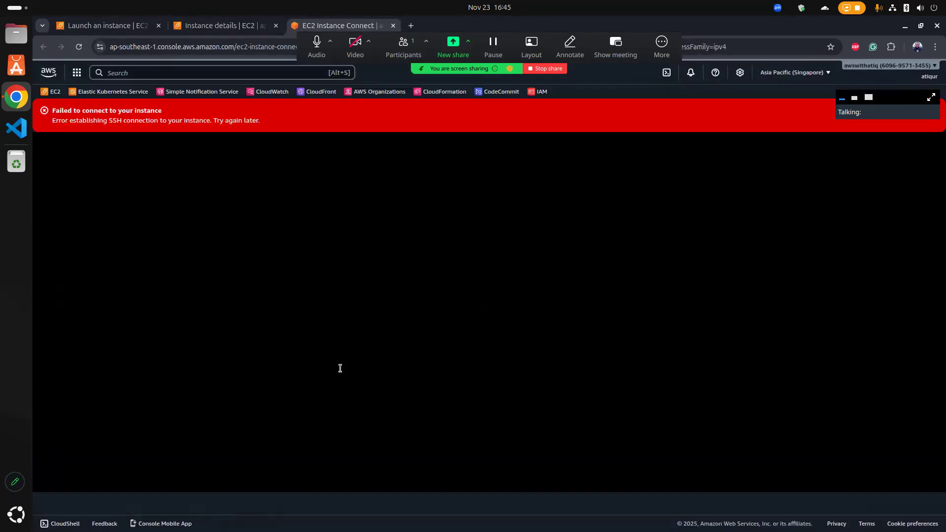
click(393, 26)
Look at the Session Manager connection option and retry connecting as root through EC2 Instance Connect
click(764, 142)
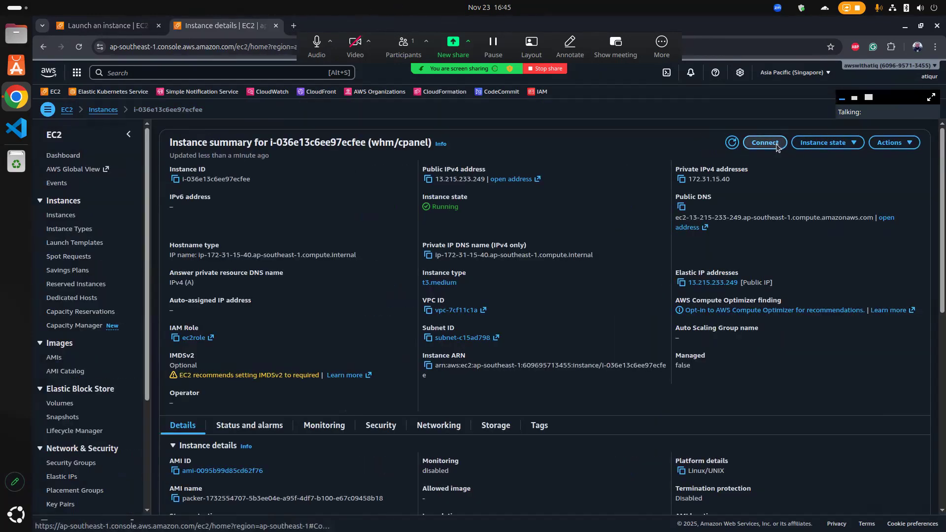
click(234, 175)
click(60, 72)
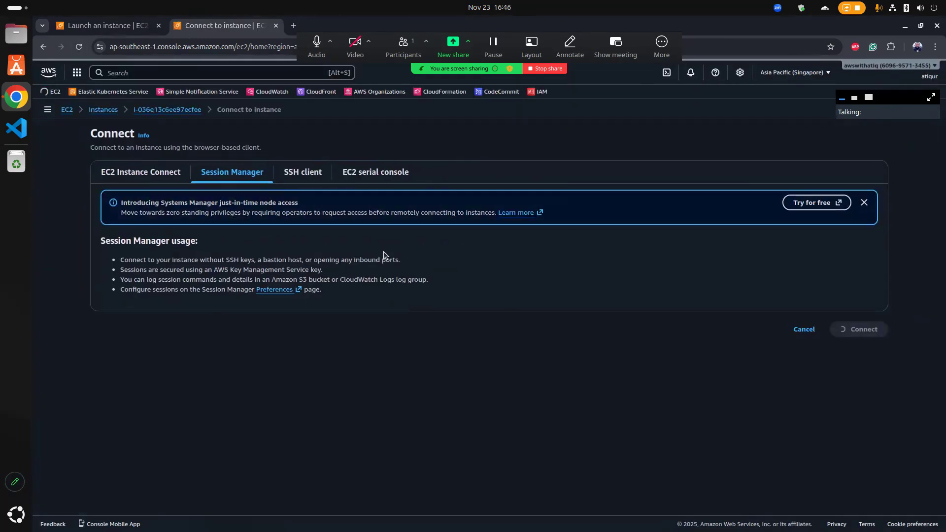
click(130, 178)
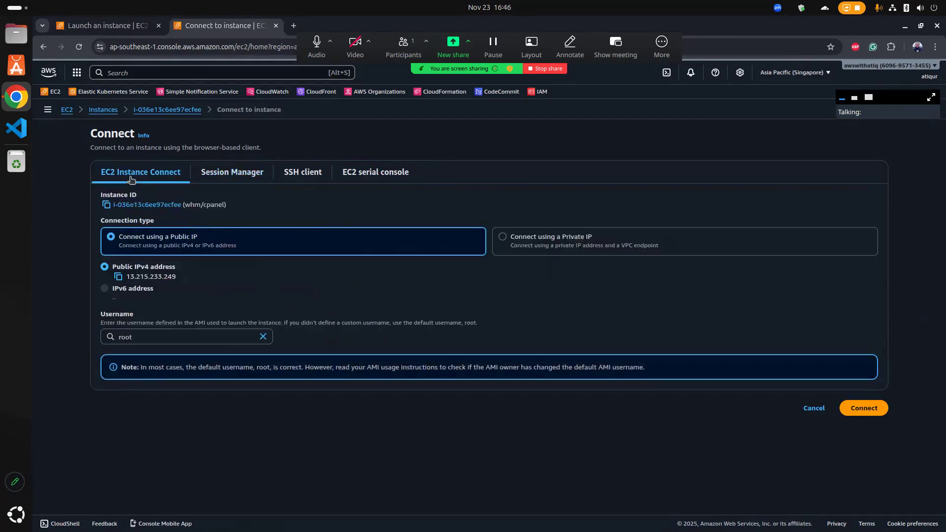
click(872, 413)
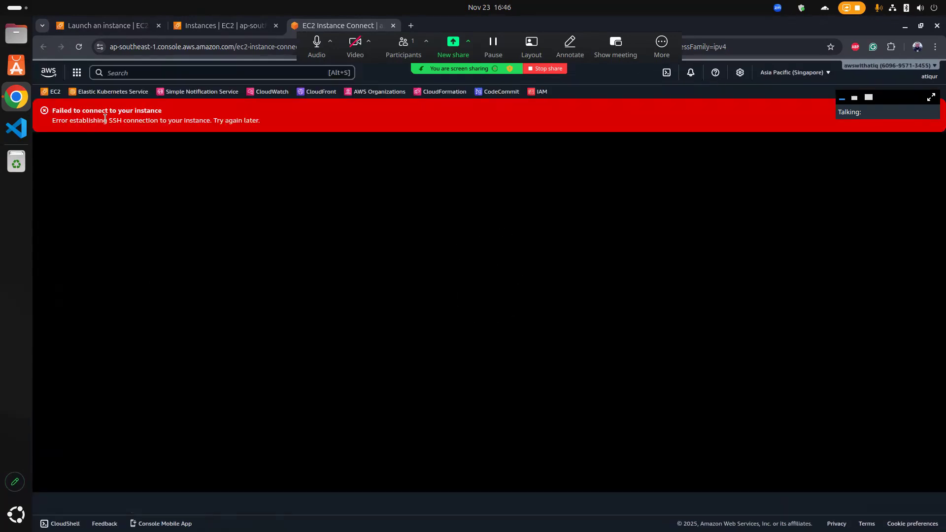
click(392, 26)
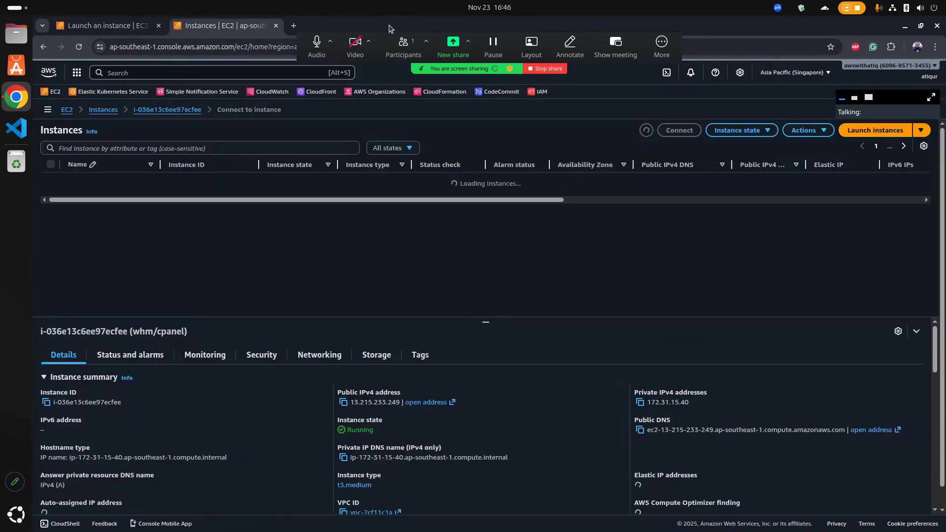
Refresh the instances list, reopen the whm/cpanel details and retry EC2 Instance Connect as root, closing the session page
click(646, 130)
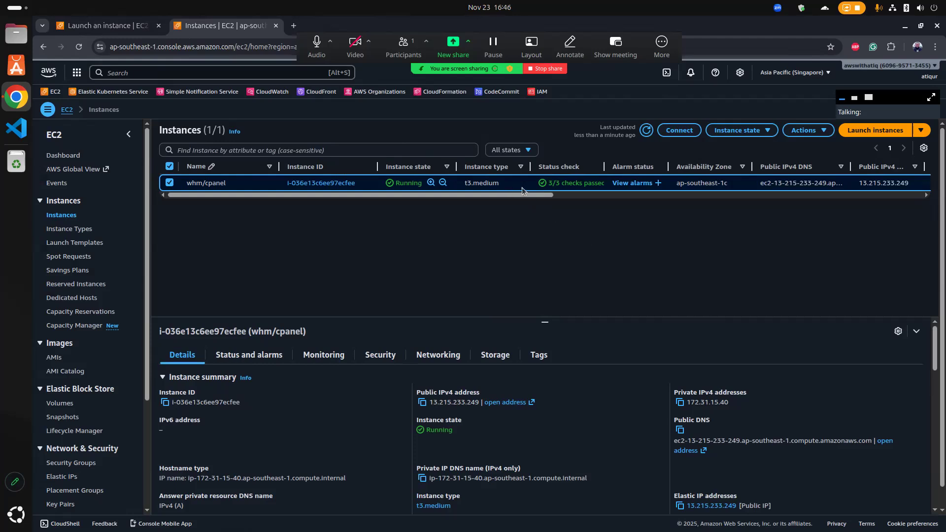
click(315, 183)
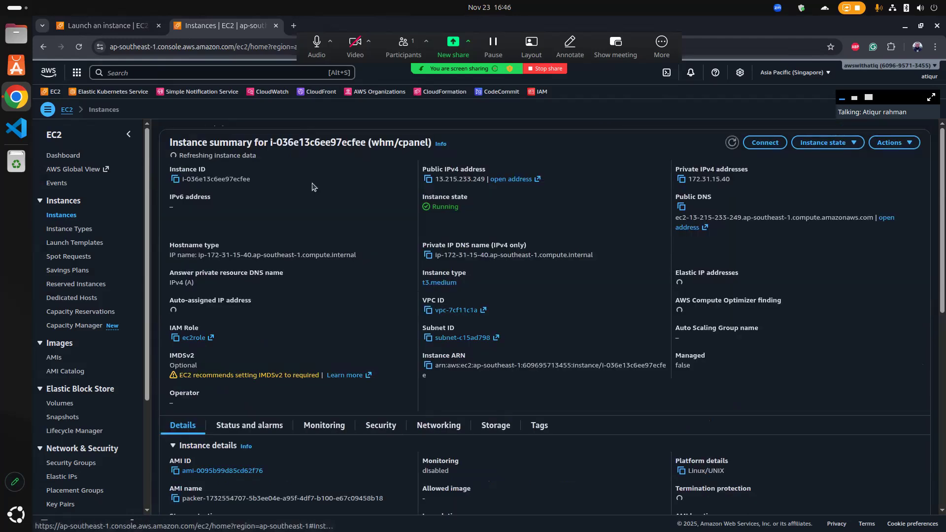
click(765, 142)
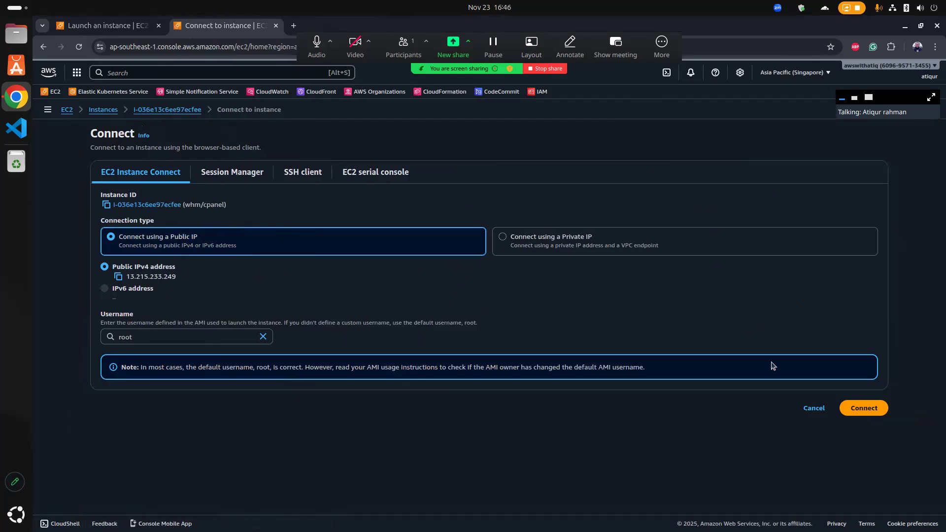
click(867, 408)
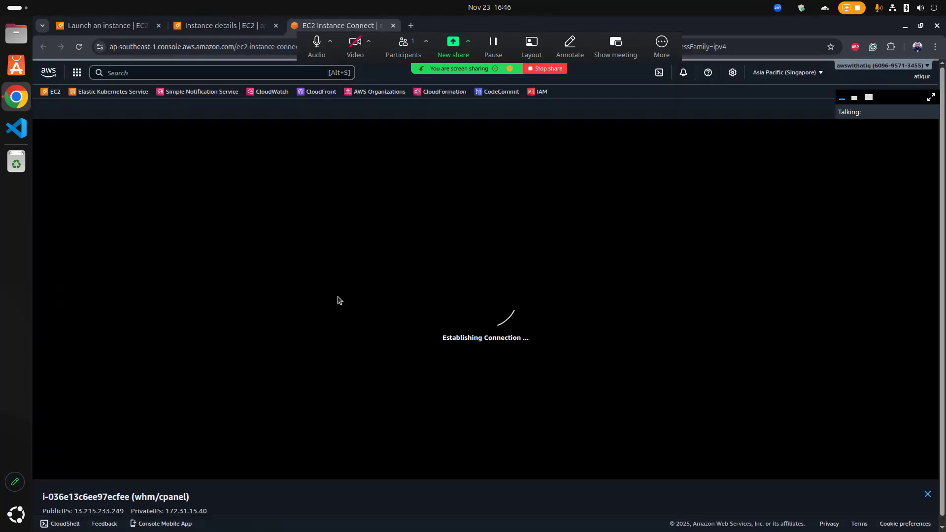
click(393, 26)
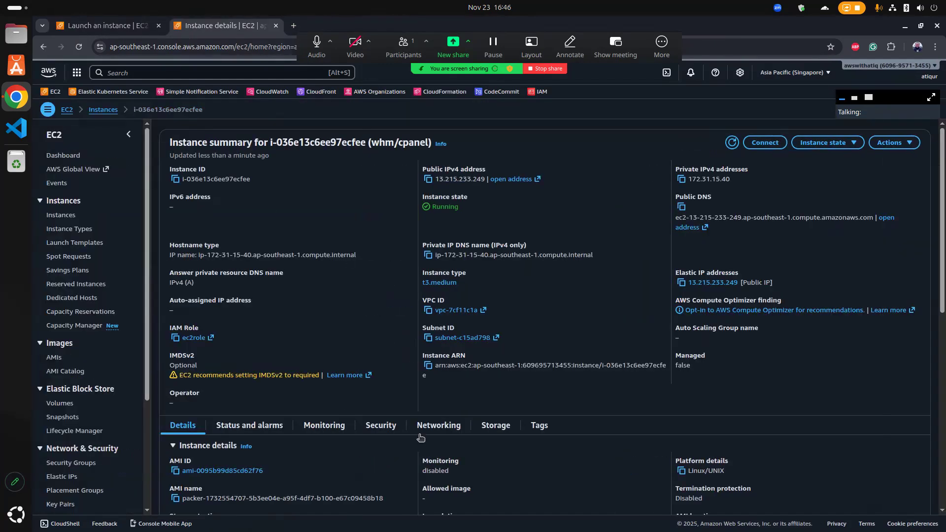
Review the instance's security group and its inbound rules
click(384, 433)
scroll(384, 431, down, 5)
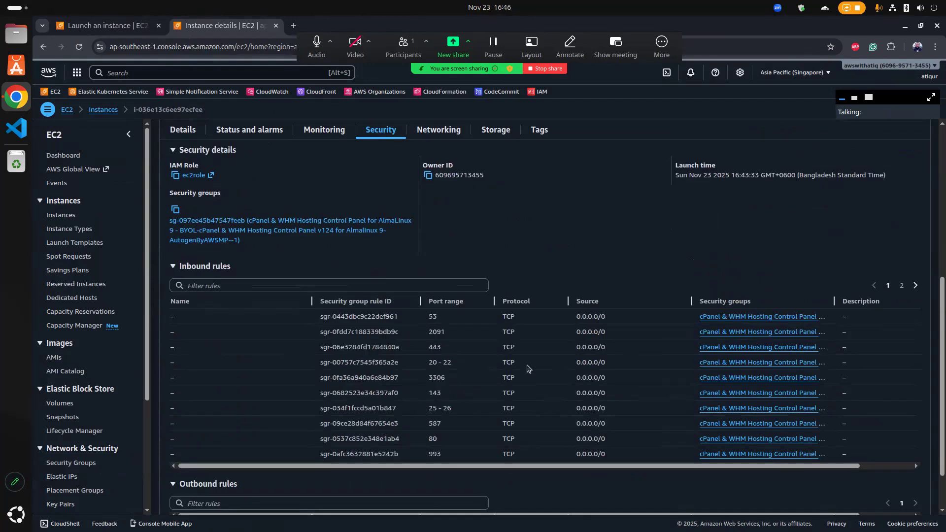
scroll(482, 370, up, 6)
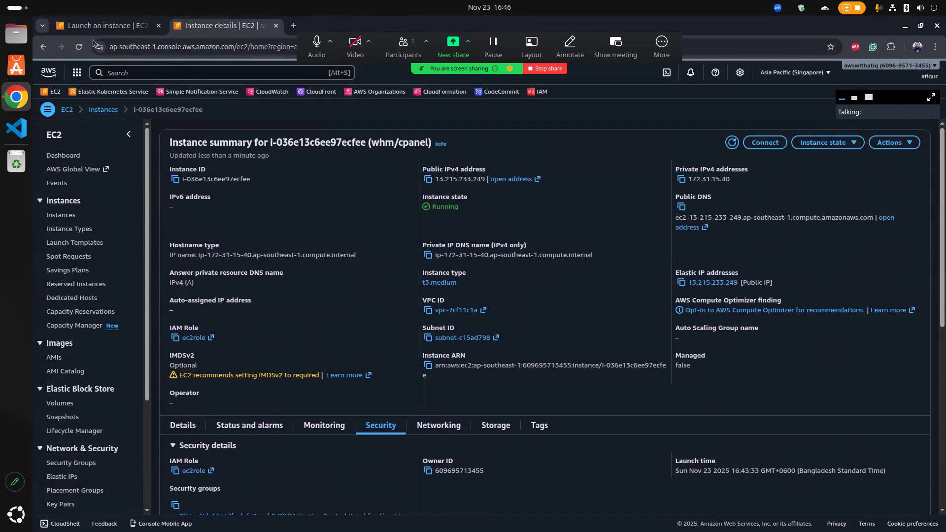
Reload the instance page and try once more to connect as root through EC2 Instance Connect over the public IP
click(78, 47)
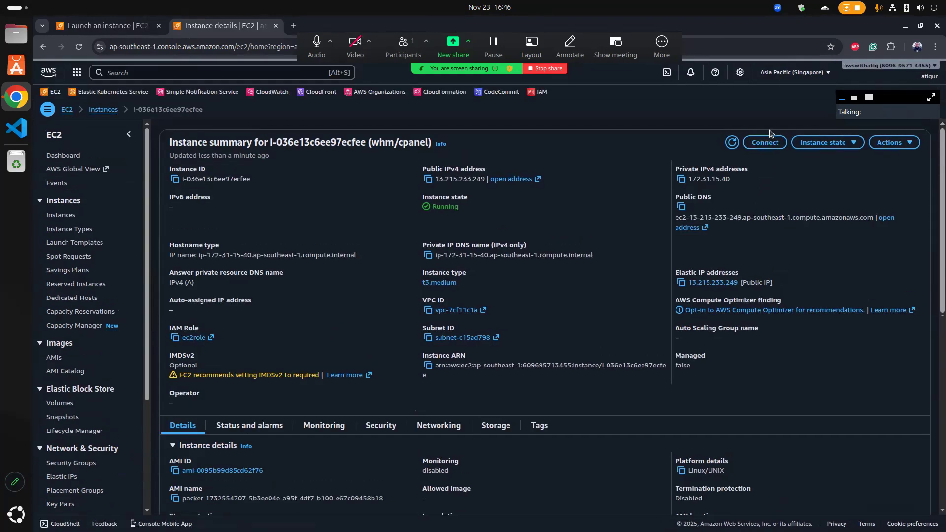
click(767, 143)
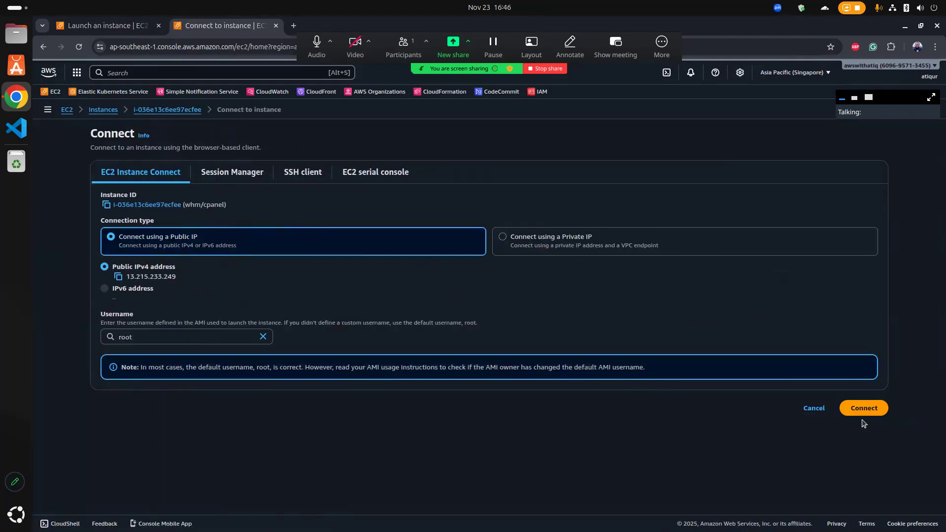
click(862, 409)
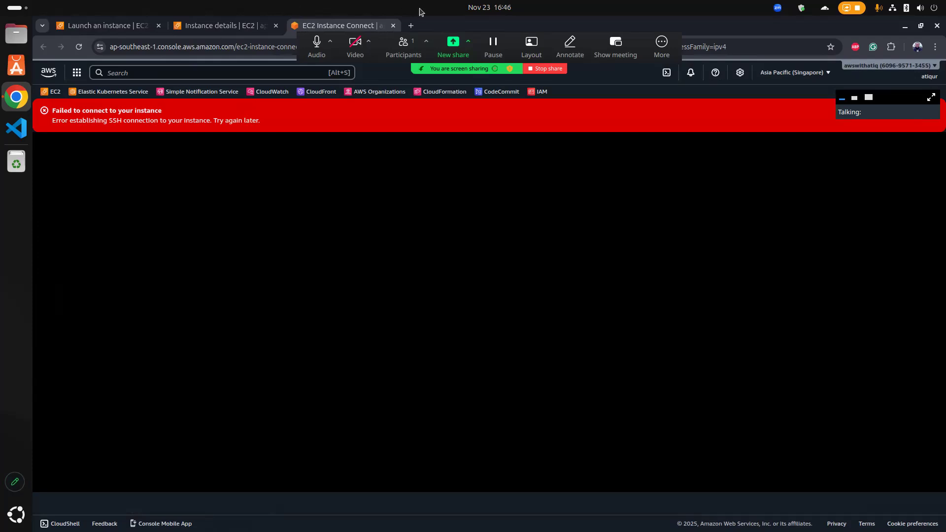
click(394, 26)
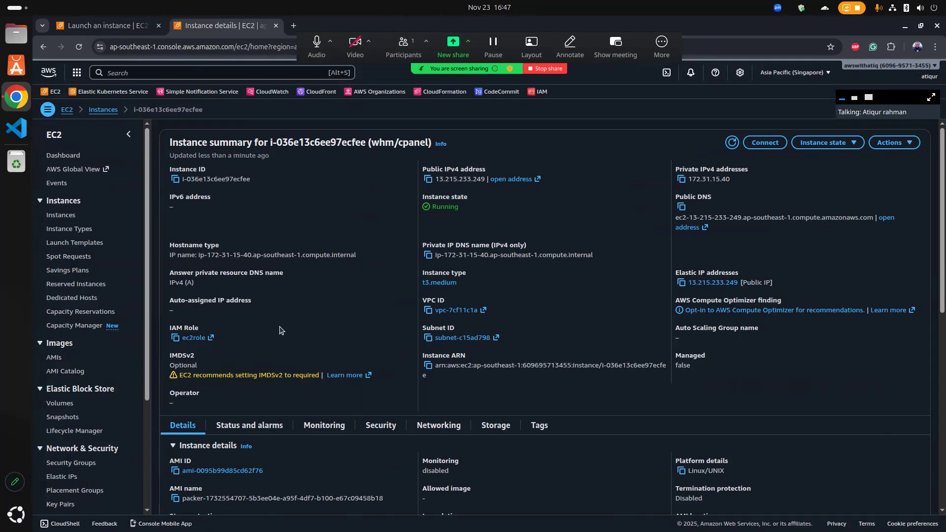
Switch to Files, open a terminal in the Documents folder that holds odoo.pem, and move its window into clear view
click(661, 44)
click(19, 35)
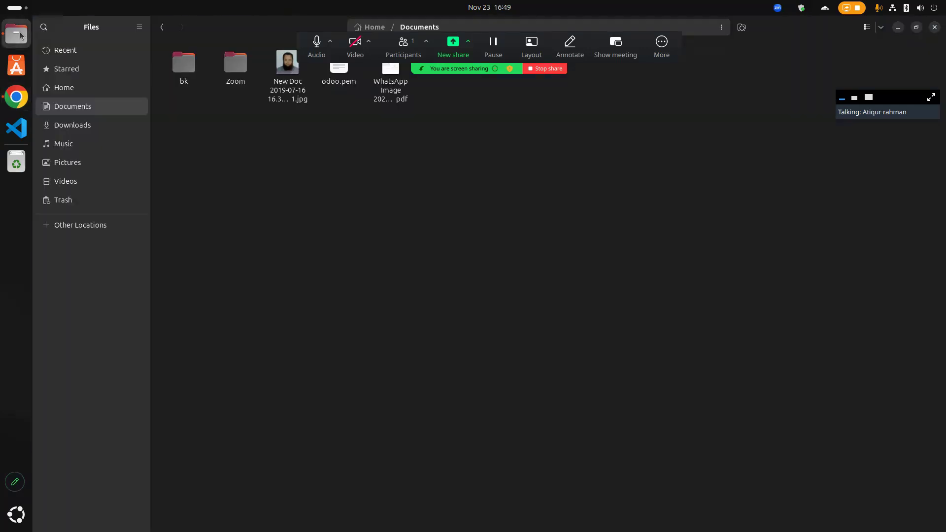
right_click(298, 219)
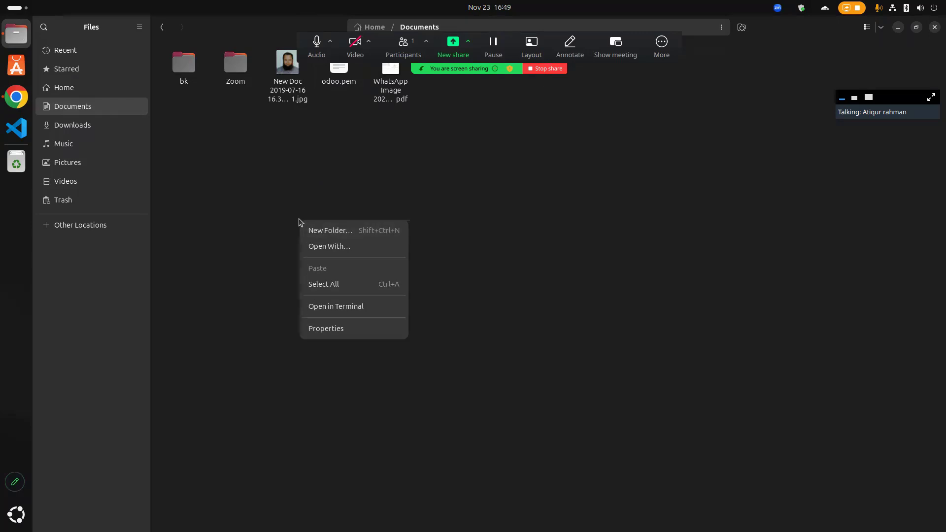
click(331, 305)
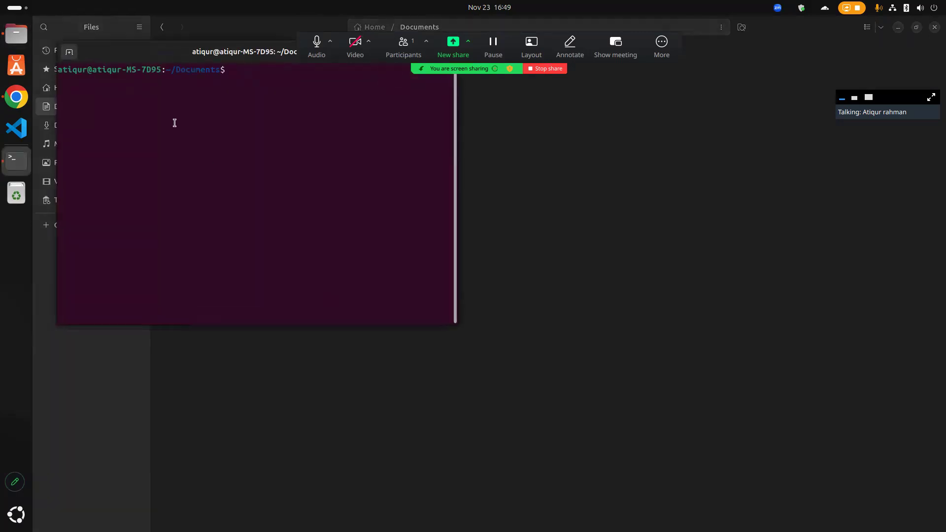
drag(148, 57, 283, 161)
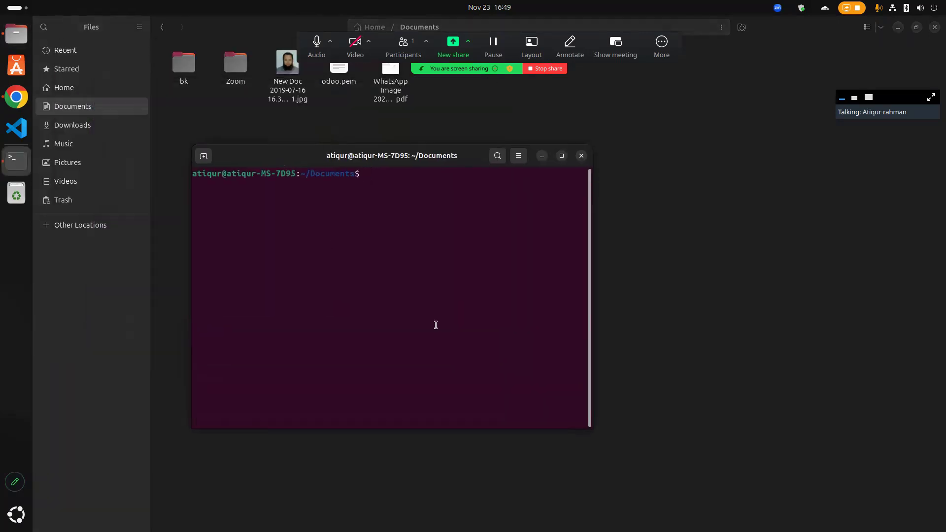
Set the permissions of odoo.pem to 0400 with sudo chmod, authenticating with the sudo password
text(sudo chmod 0400 o)
key(Tab)
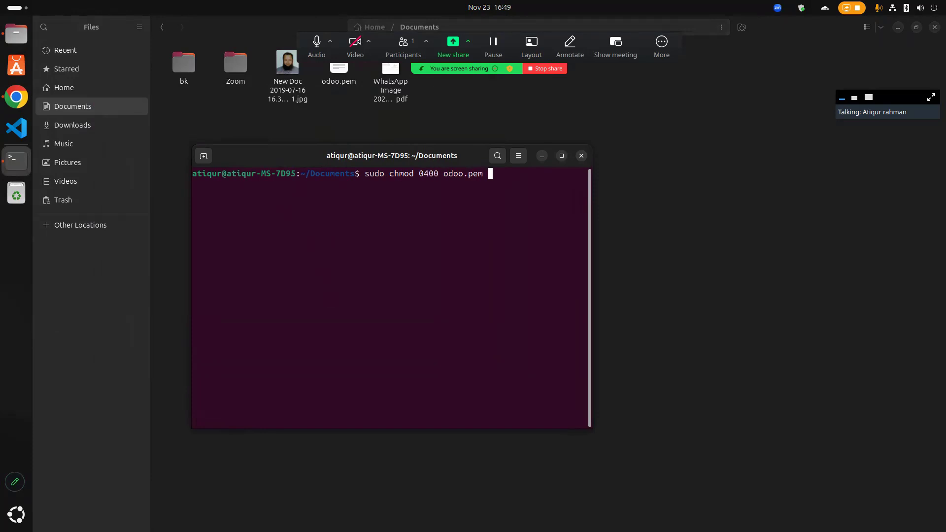
key(Return)
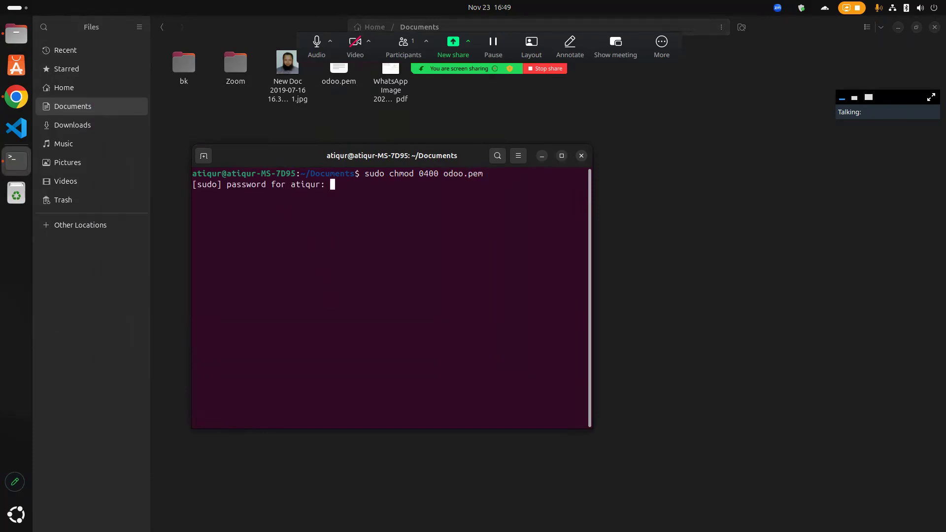
key(Return)
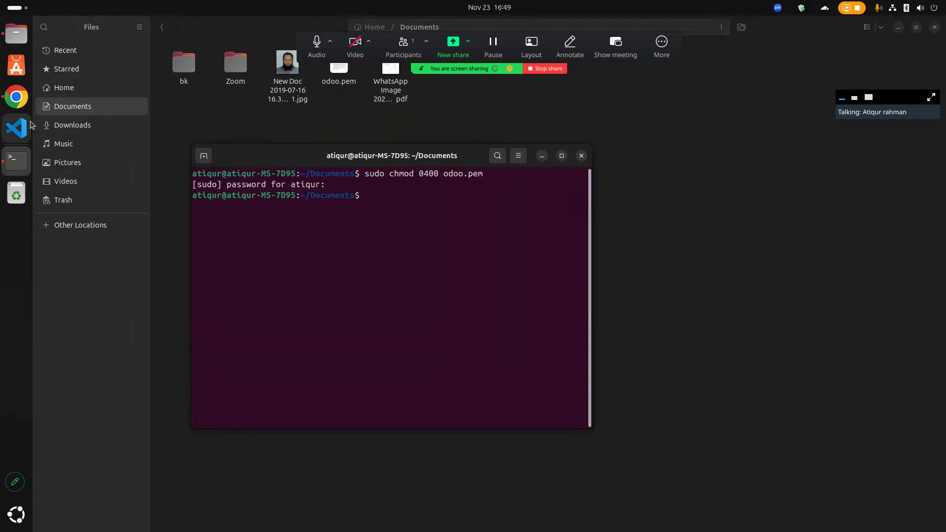
Switch to Chrome, copy the instance's public IPv4 address, and return to the terminal
click(16, 97)
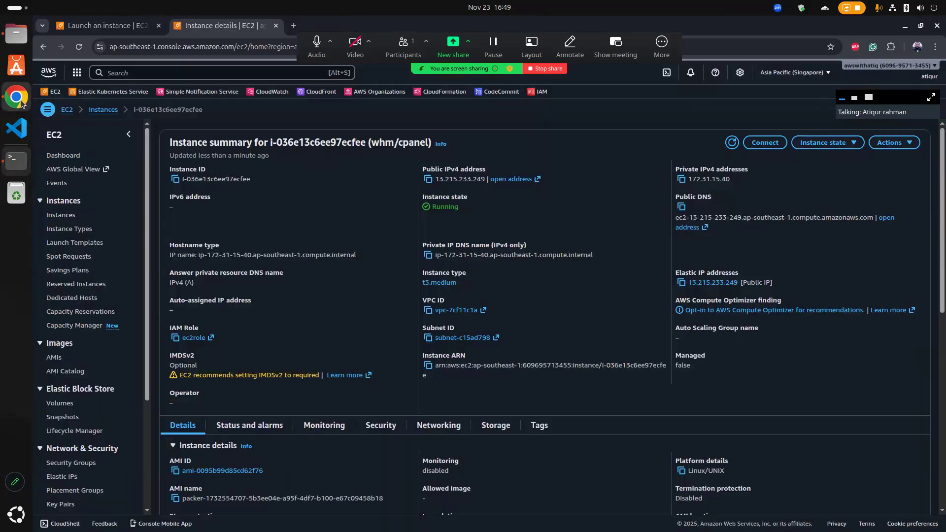
click(428, 179)
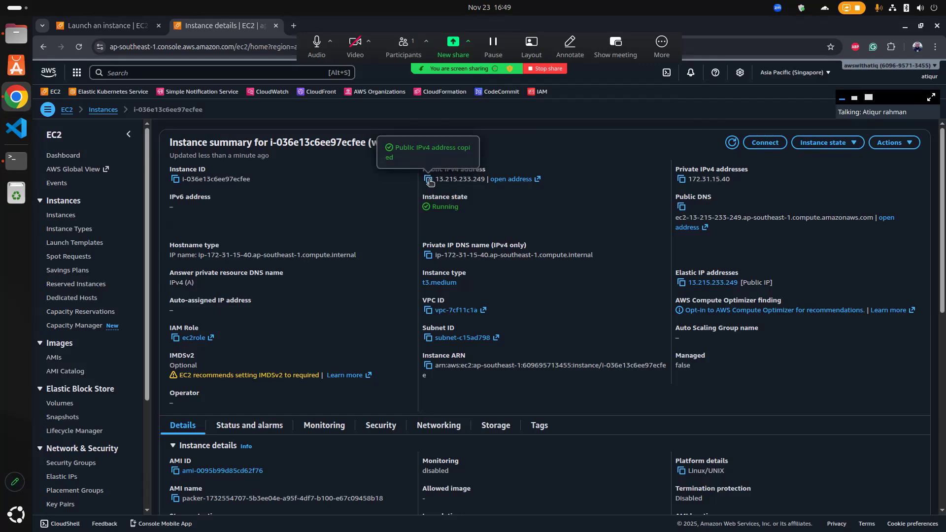
click(22, 162)
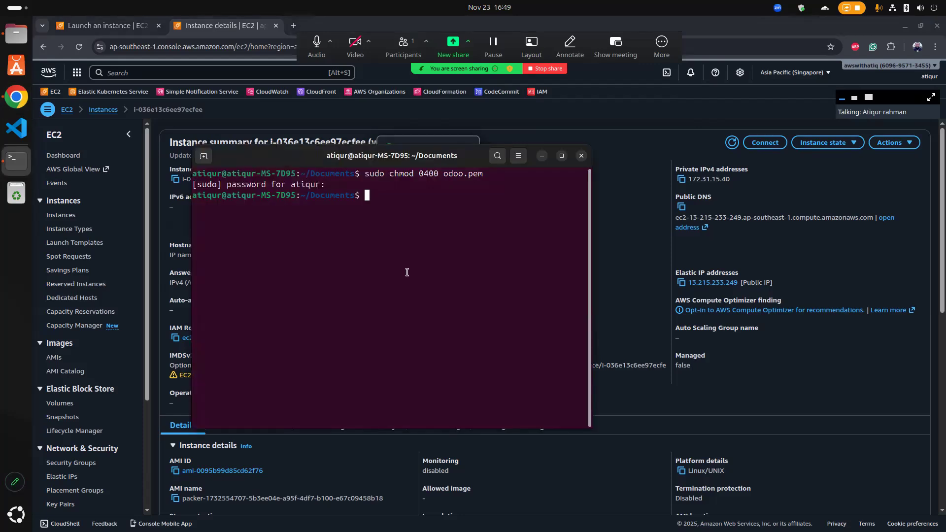
text(ssh -i od)
key(Tab)
text(r)
key(BackSpace)
text(ec2-user@)
key(ctrl+shift+v)
key(Return)
text(yes)
key(Return)
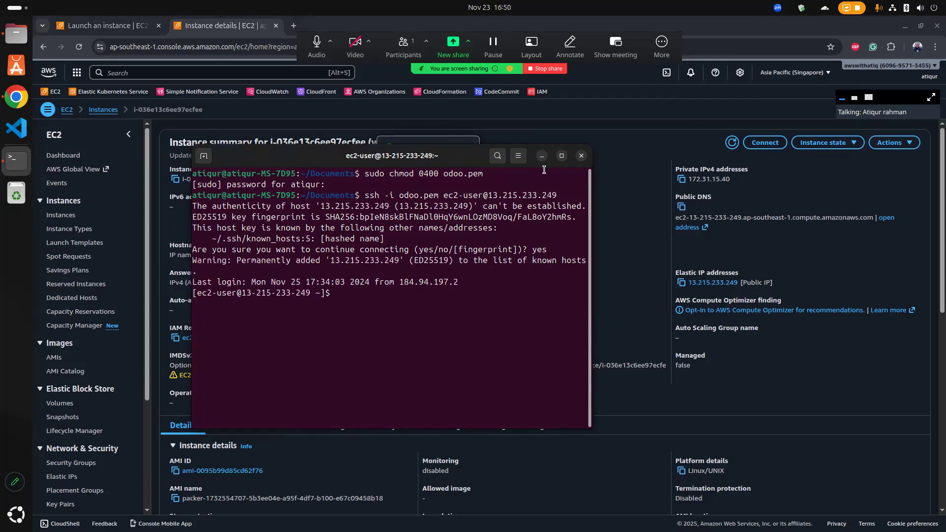
Maximize the terminal, switch to the root shell with sudo su, and run passwd to start changing root's password
click(561, 155)
text(sudo su)
key(Return)
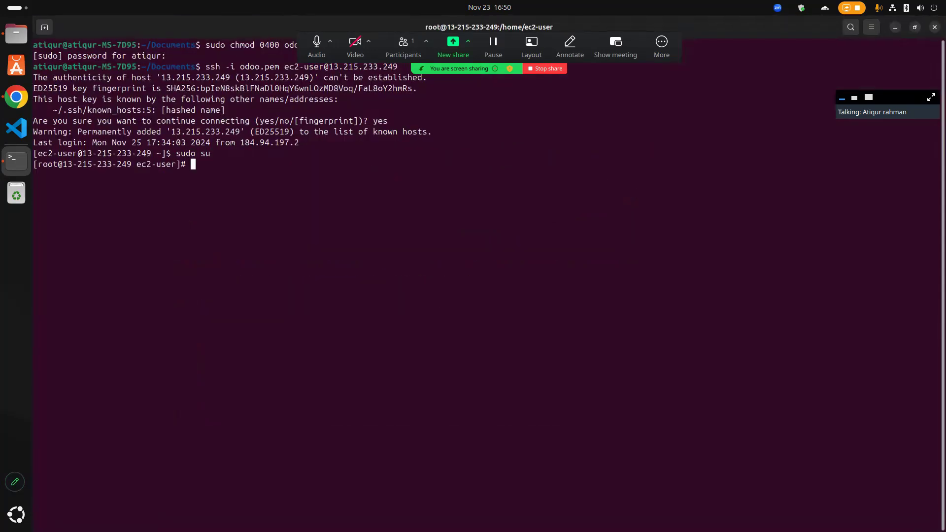
text(passwd)
key(Return)
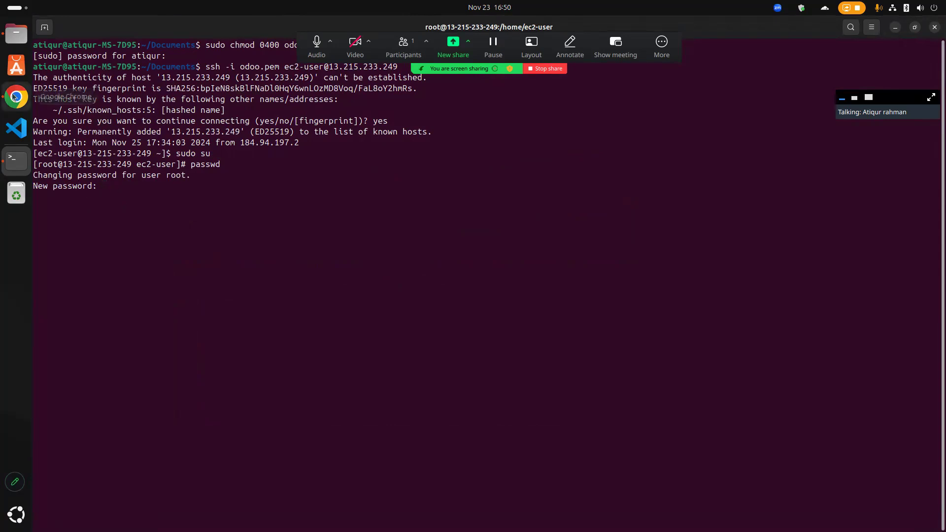
Open Text Editor, write the new root password in sample.txt, copy it and return to the terminal
click(16, 514)
click(534, 457)
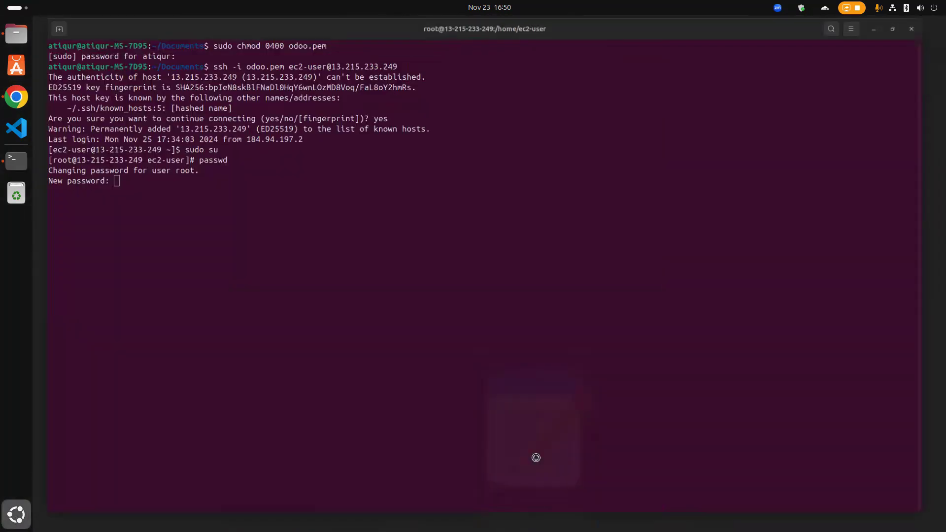
click(113, 73)
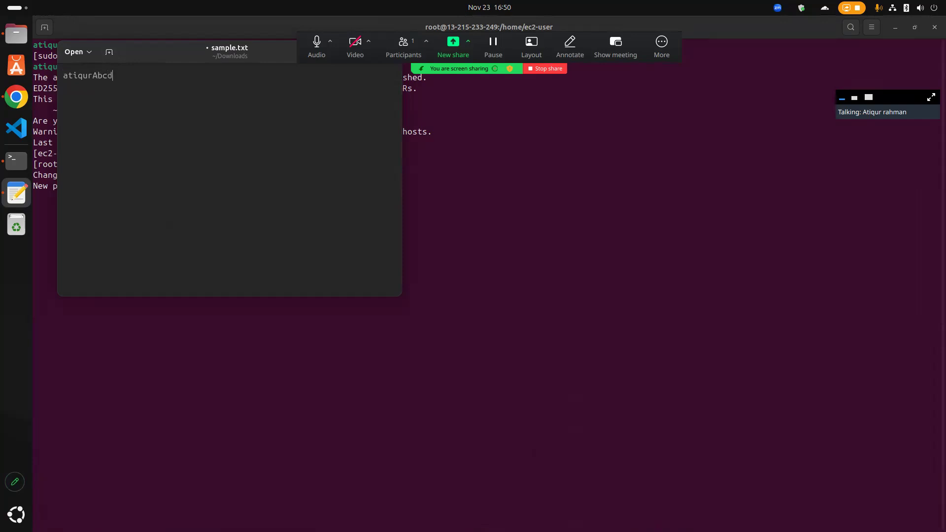
key(ctrl+a)
click(144, 73)
key(ctrl+a)
key(alt+Tab)
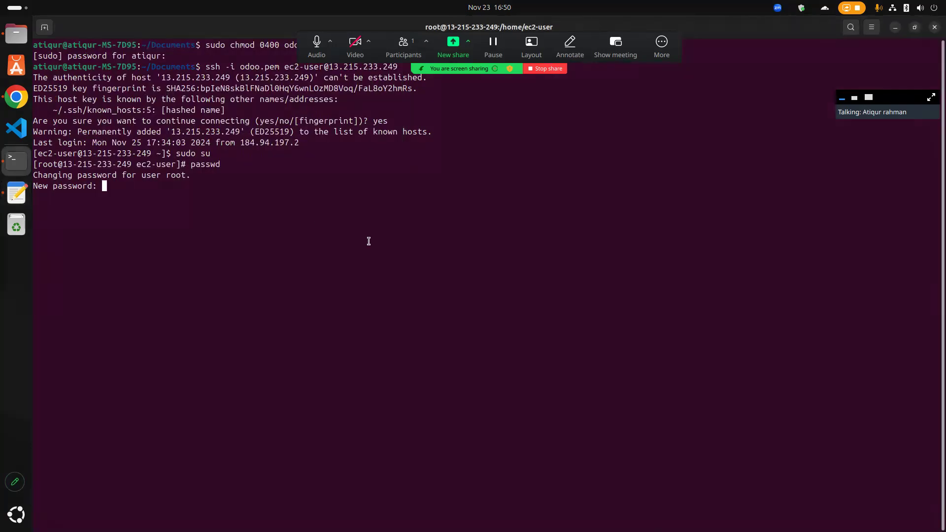
Paste the copied password as root's new password and again to confirm it
right_click(181, 199)
click(195, 230)
key(Return)
right_click(188, 239)
click(204, 271)
key(Return)
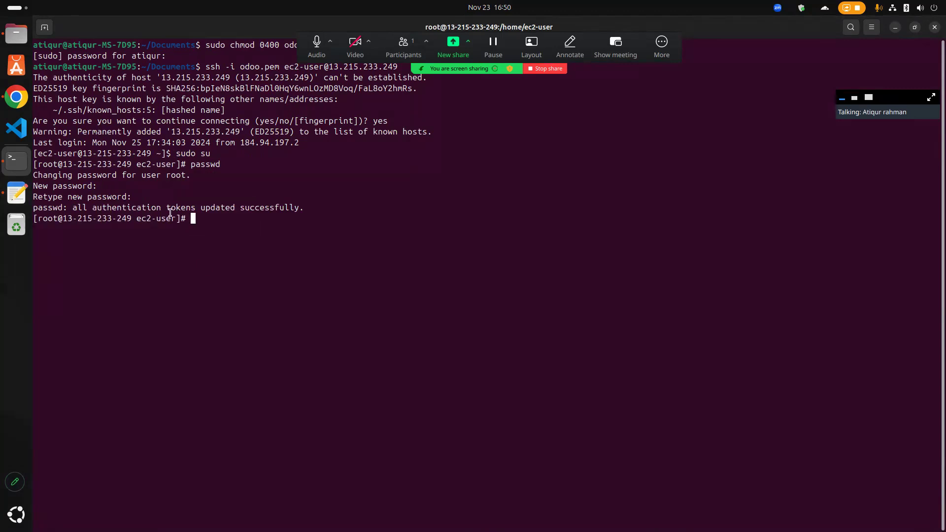
Copy the instance's public IP in Chrome, open it on port 2087 in a new tab, and proceed past the certificate warning
click(17, 97)
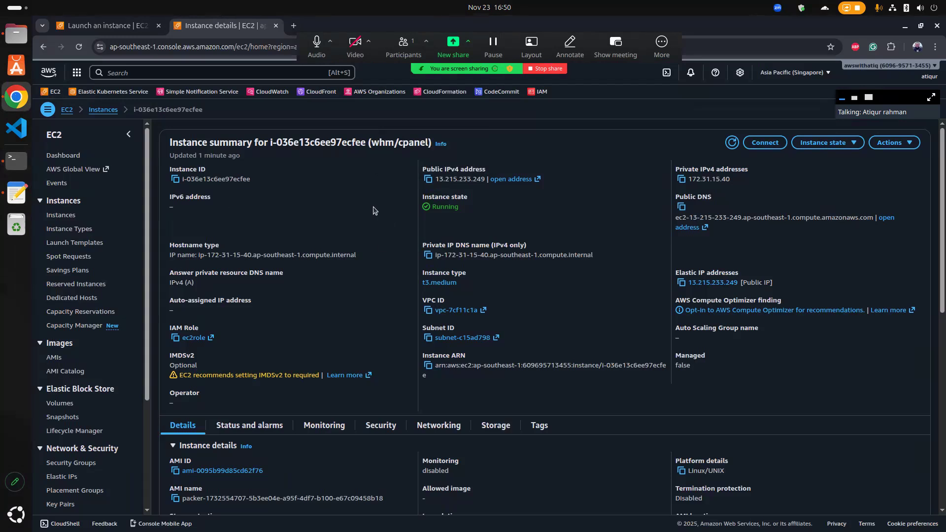
click(428, 180)
key(ctrl+t)
key(ctrl+v)
text(:)
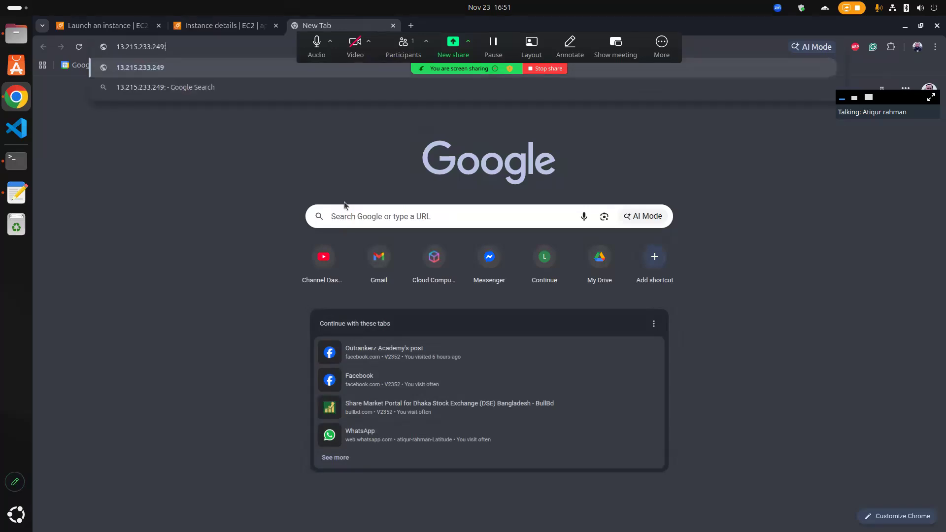
text(2087)
key(Return)
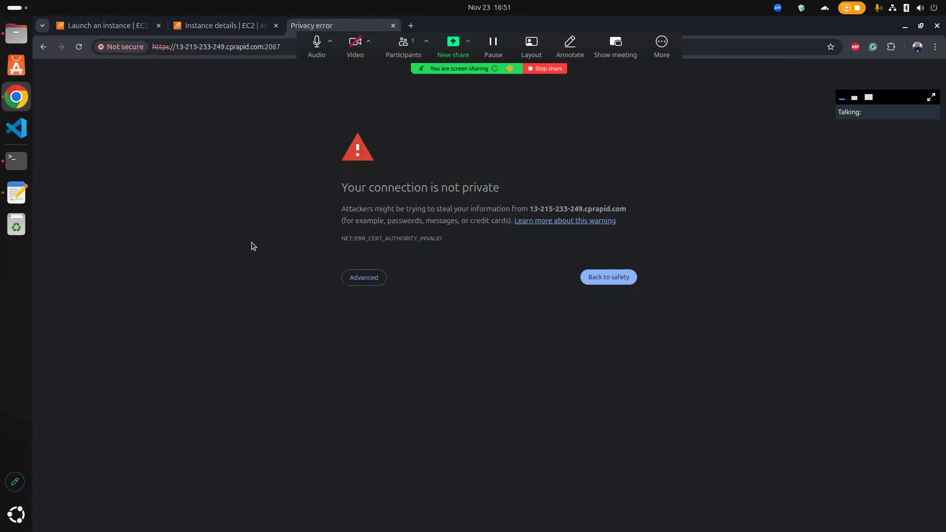
click(374, 279)
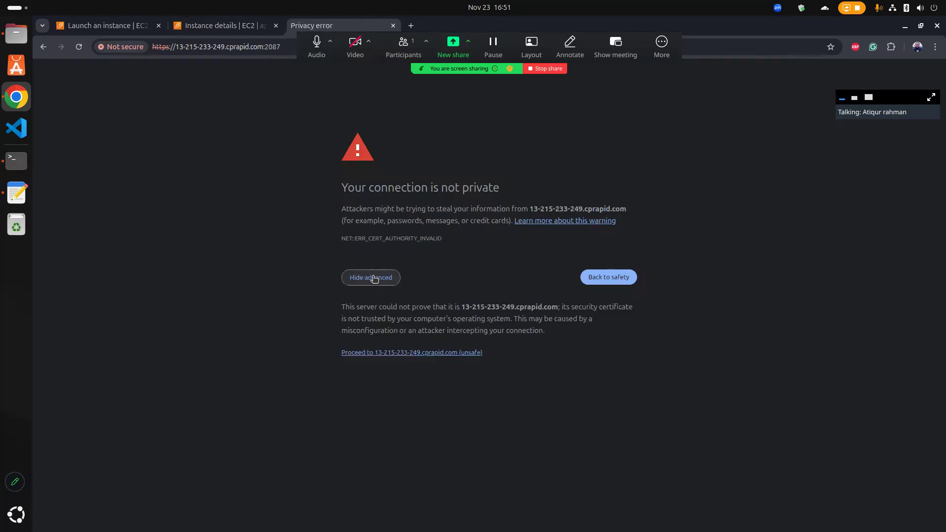
click(384, 353)
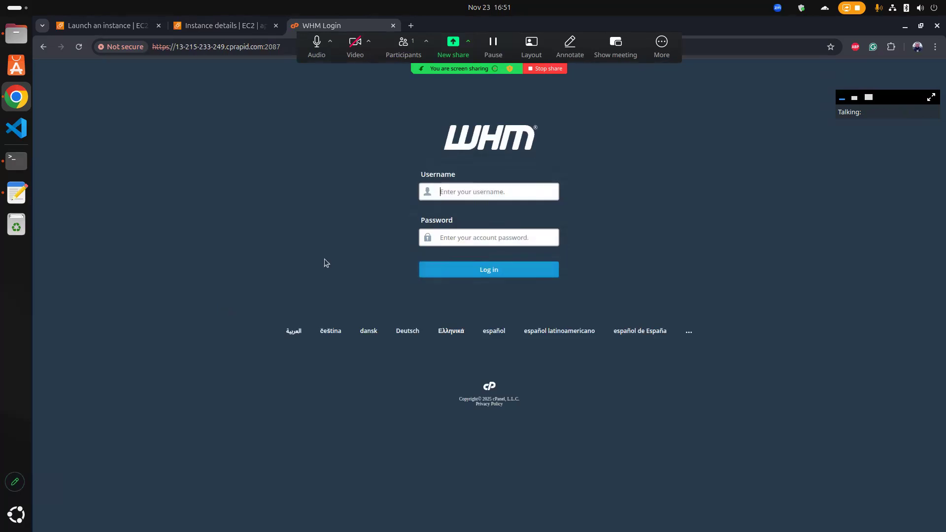
Log in to WHM as root, pasting the account password copied from sample.txt in Text Editor
text(root)
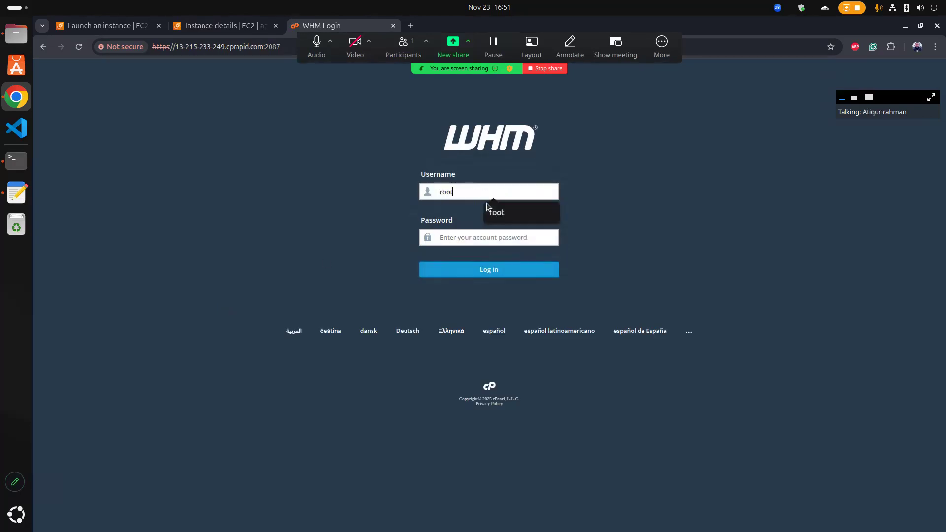
key(alt+Tab)
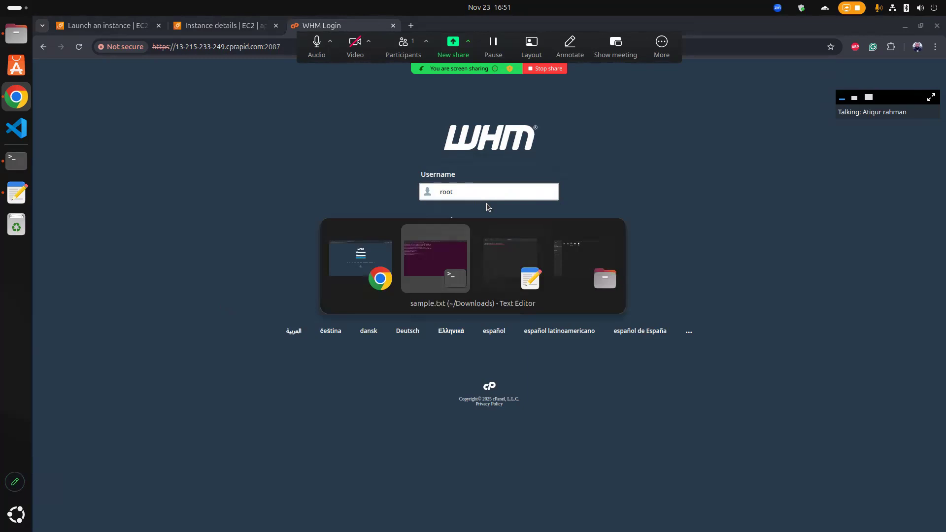
key(alt+Tab)
triple_click(205, 79)
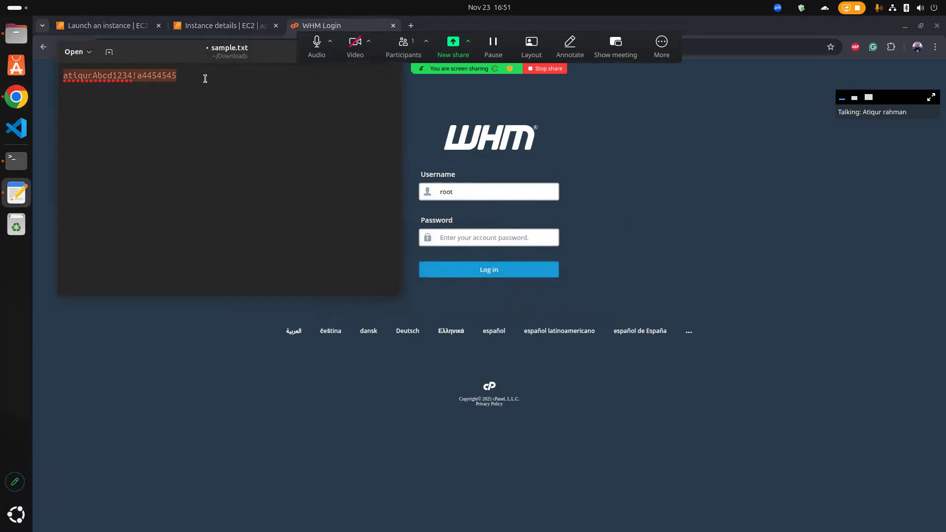
click(537, 242)
key(ctrl+v)
click(513, 271)
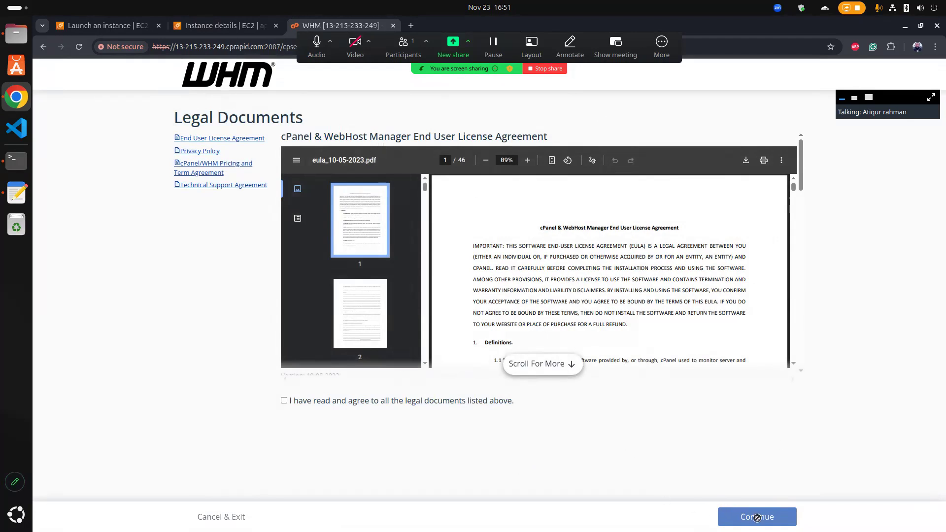
Agree to all the cPanel & WHM legal documents and continue the setup
click(550, 366)
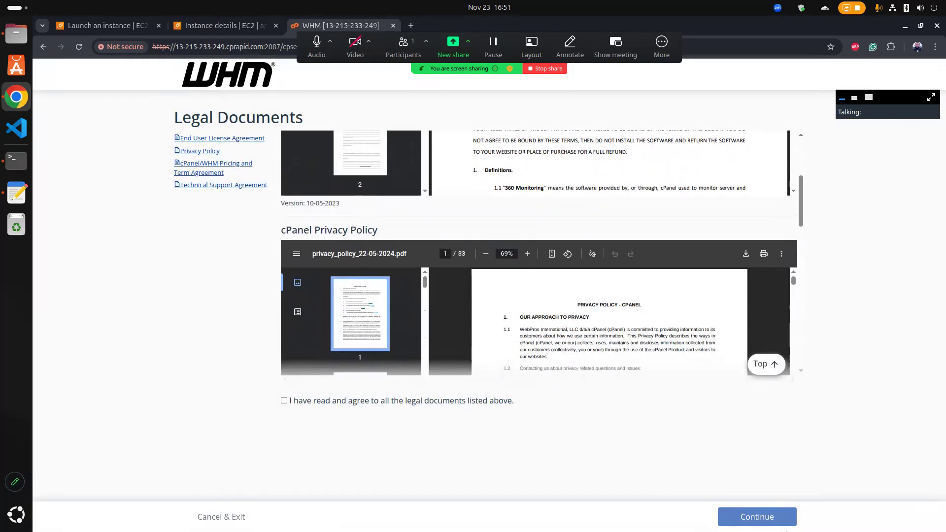
scroll(554, 301, down, 5)
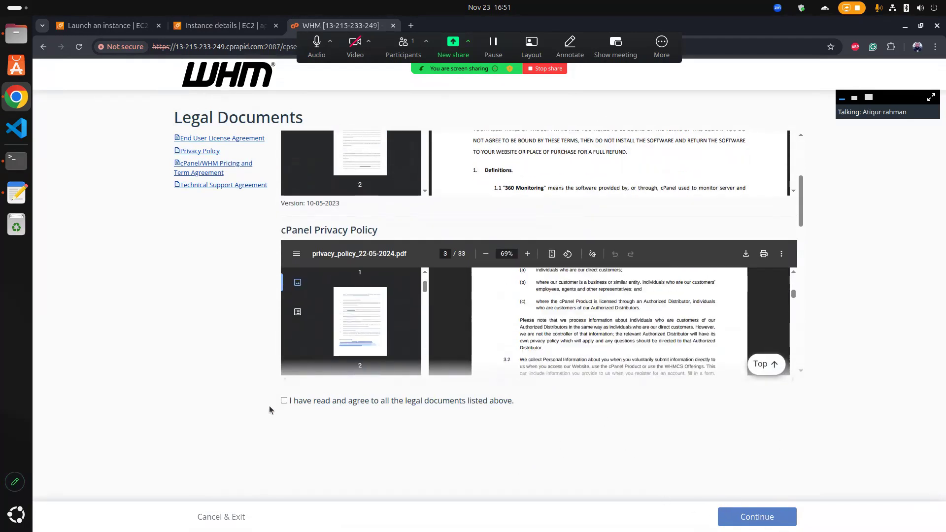
click(285, 401)
click(731, 515)
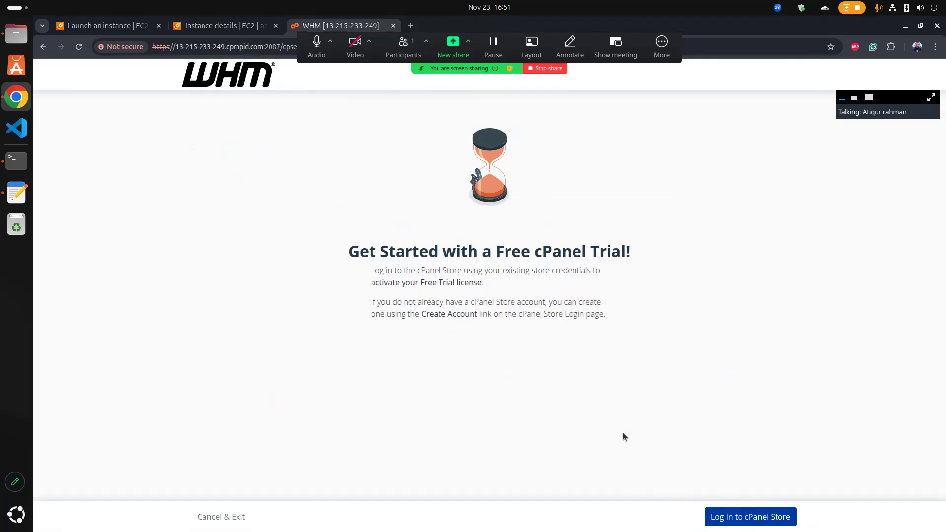
Try to activate the free trial by signing in to the cPanel Store with the existing account
click(735, 517)
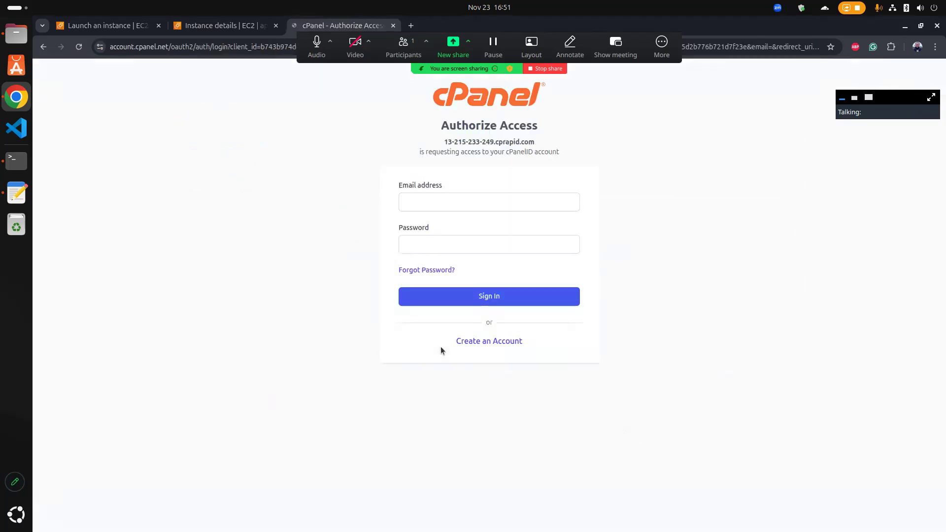
click(450, 299)
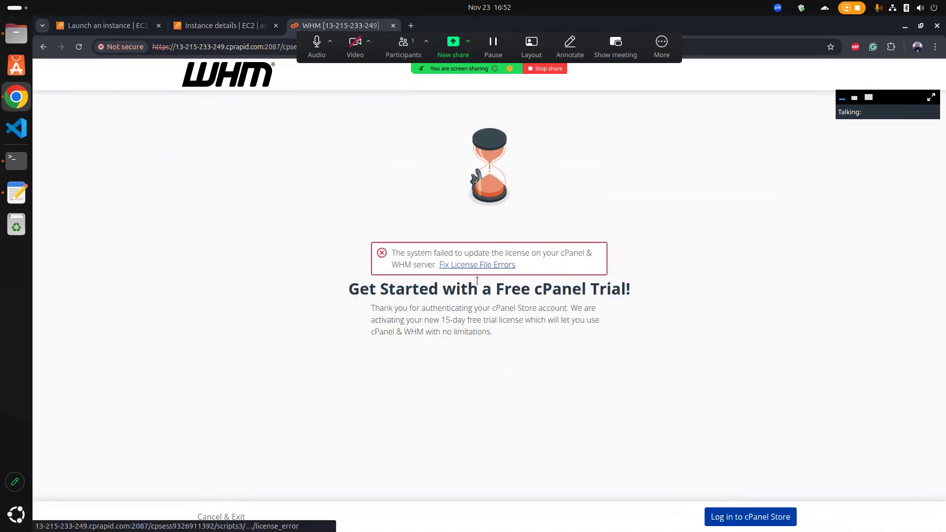
Return to the cPanel Store login, choose to sign in as a different user and start creating an account
click(749, 515)
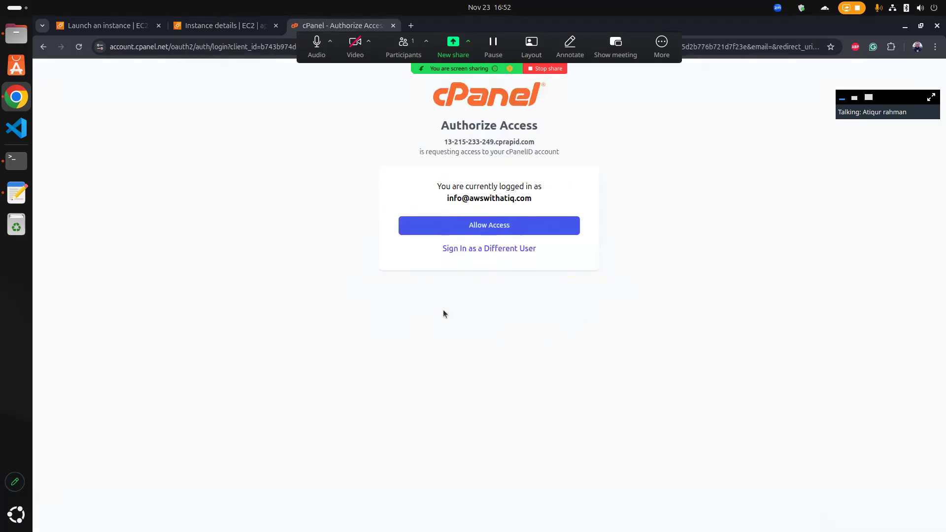
click(477, 250)
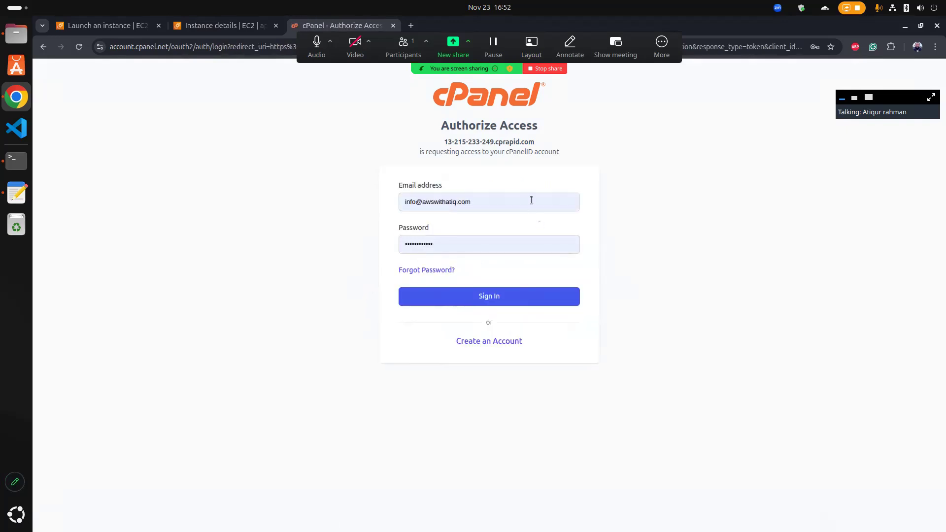
click(487, 341)
Create the cPanel account with the contact's email, agree to the Terms of Use and allow the server access
click(445, 212)
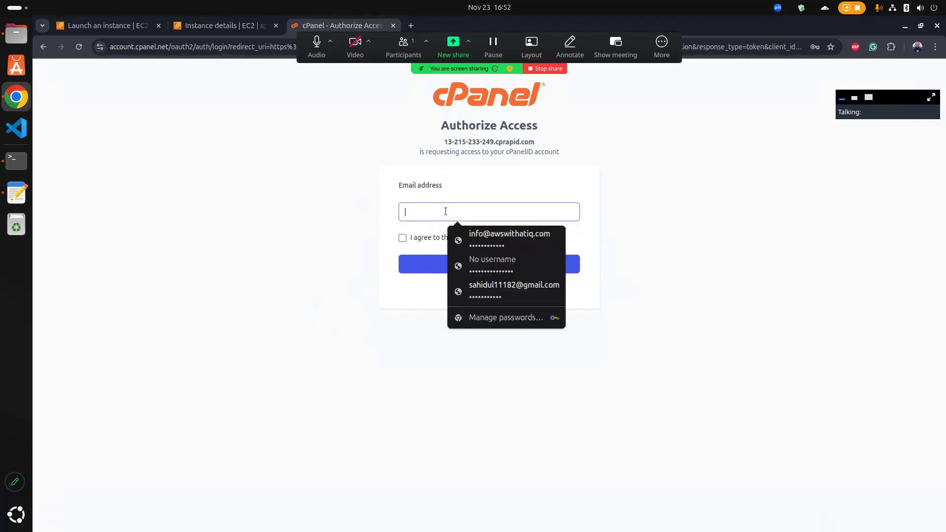
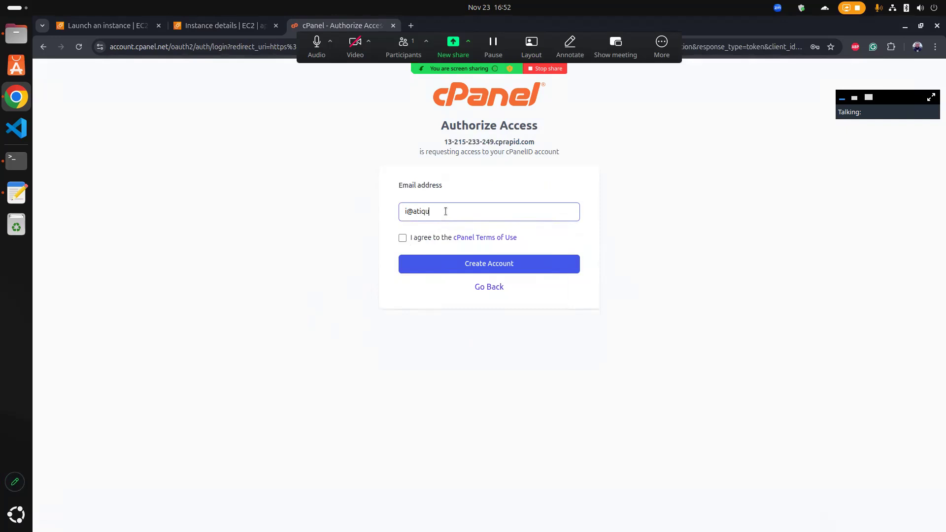
click(402, 238)
click(474, 266)
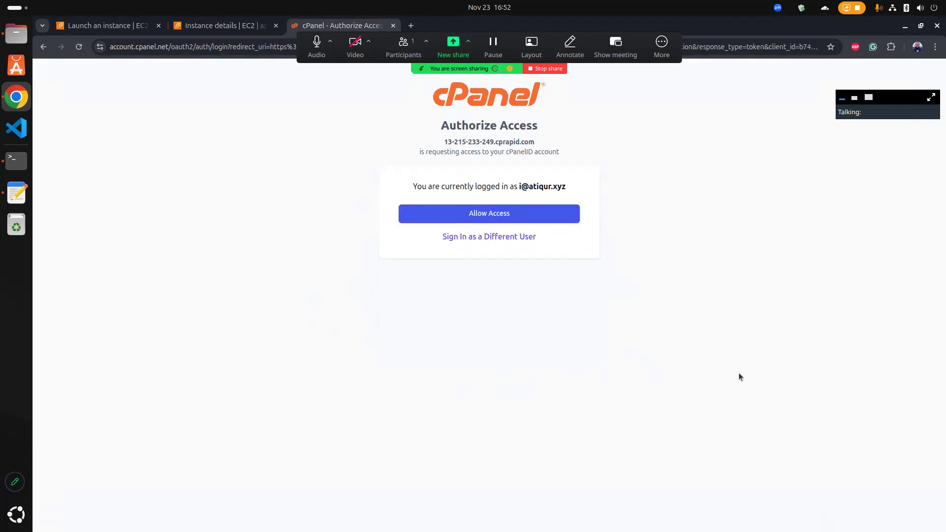
click(472, 217)
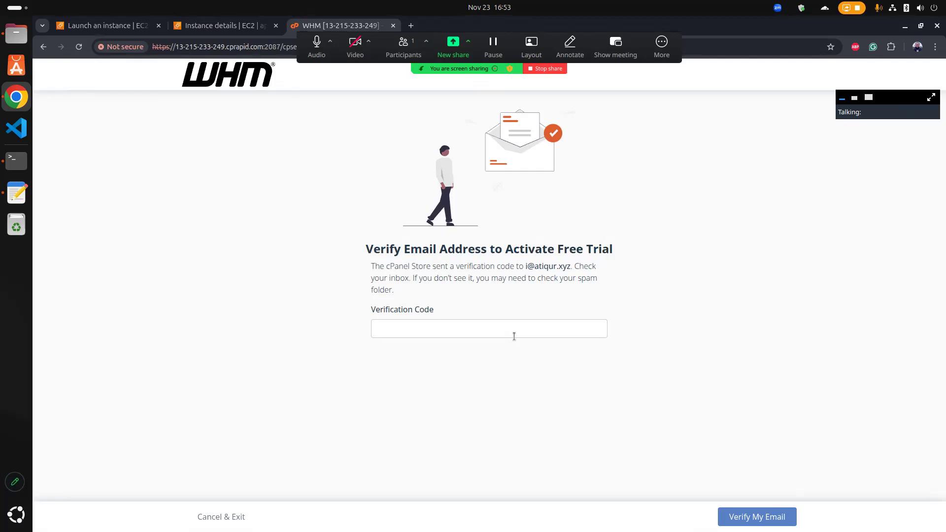
Enter the emailed verification code and verify the email address to activate the free trial
click(513, 336)
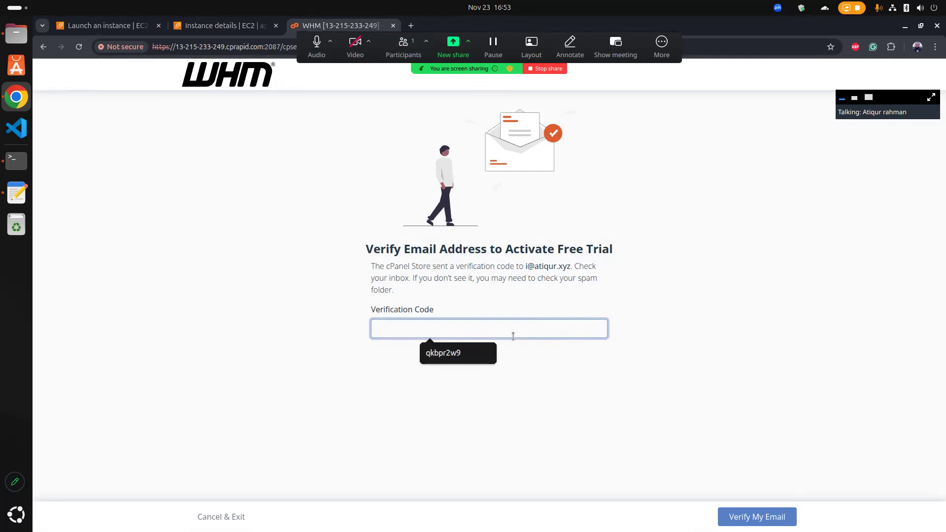
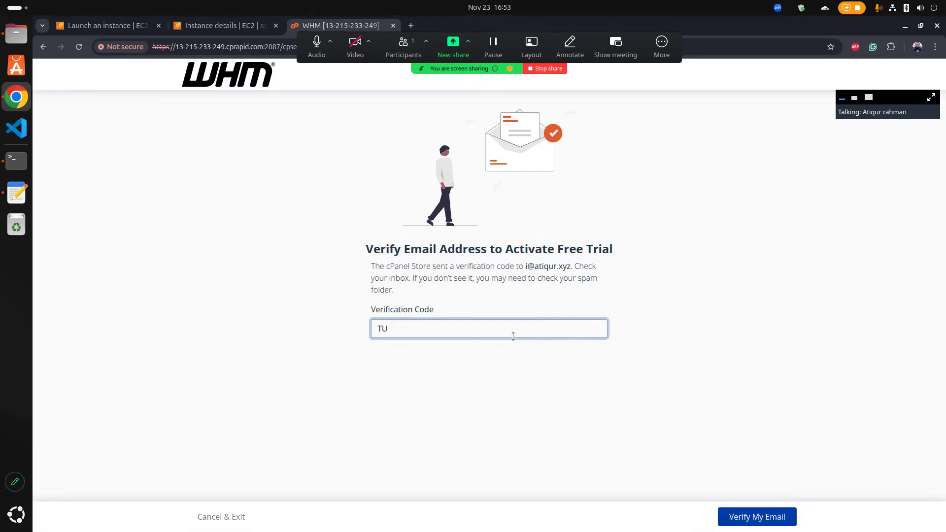
click(777, 518)
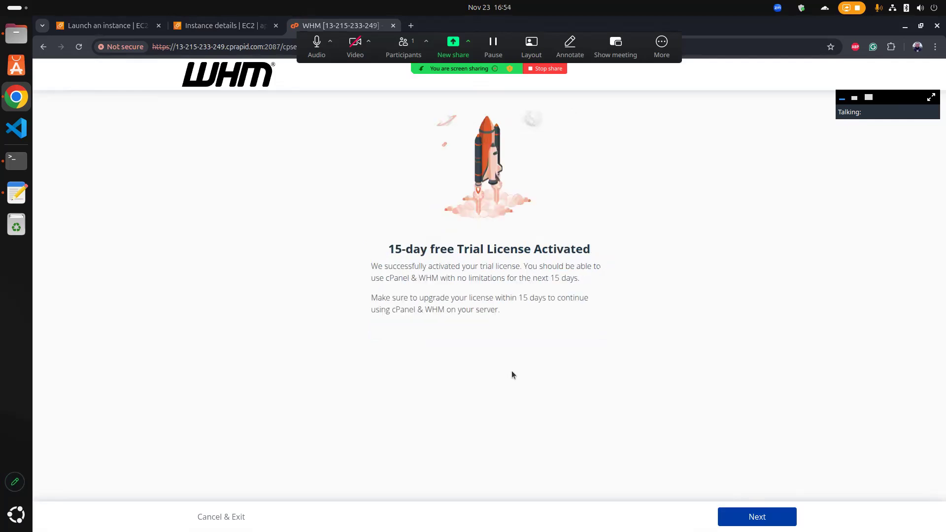
Set the account type to "This account is for an individual.", agree to usage statistics collection and continue
click(746, 513)
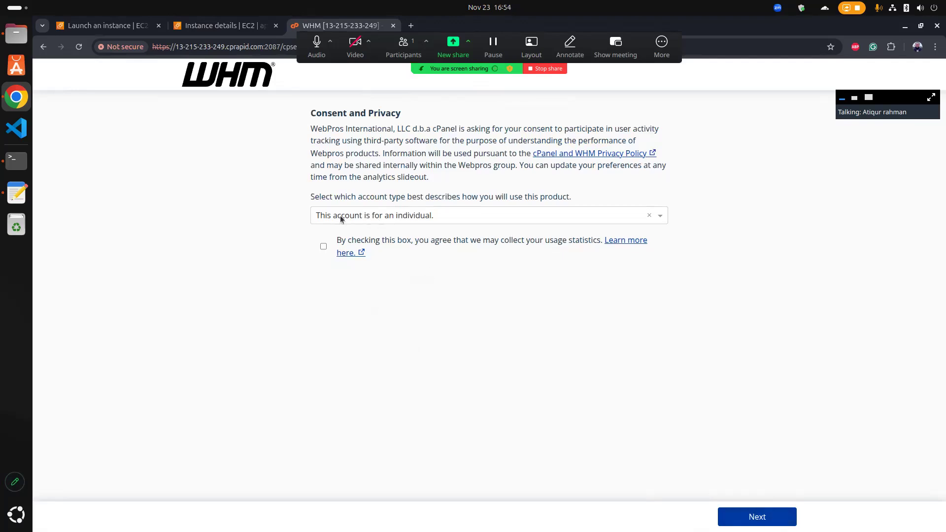
click(396, 215)
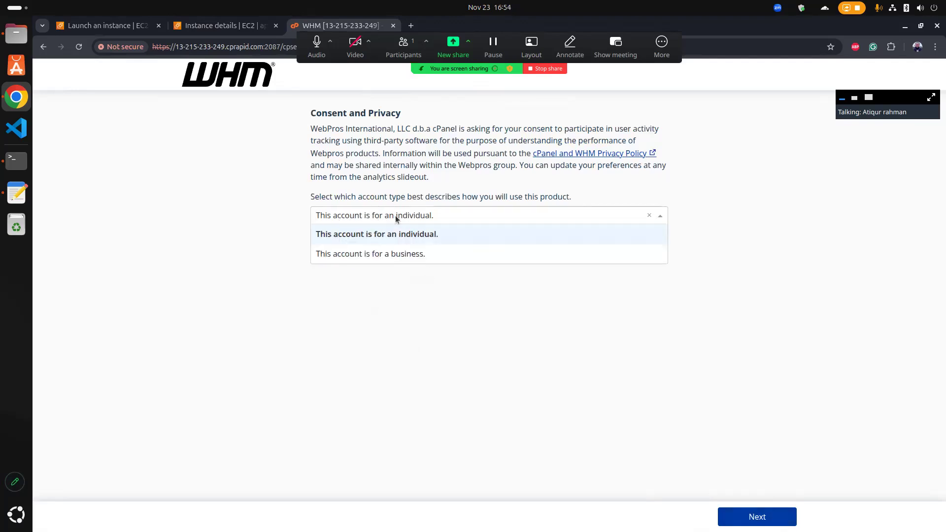
click(344, 233)
click(324, 246)
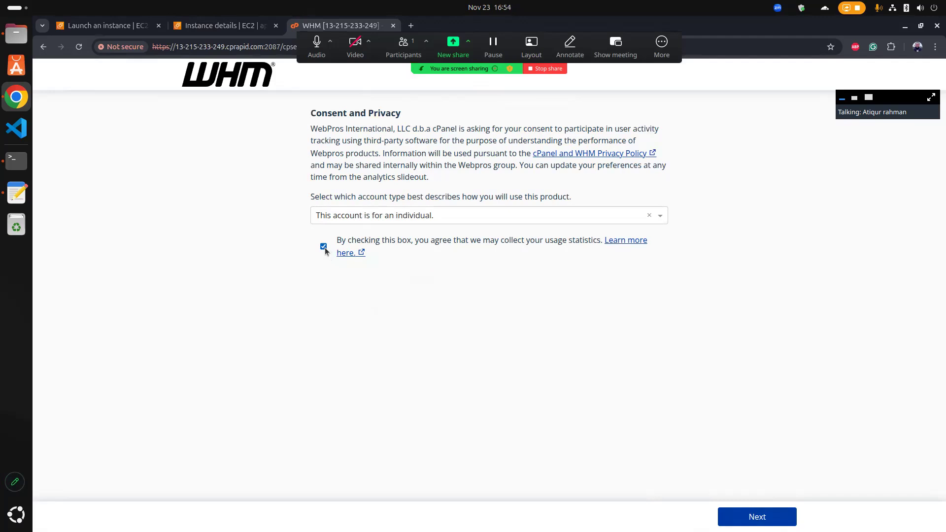
click(754, 517)
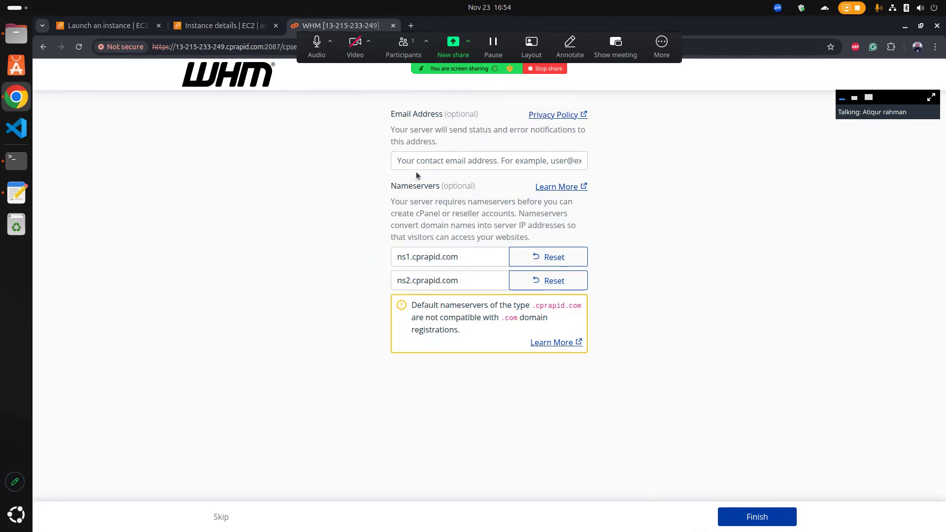
Fill in the server's contact email, finish the setup with the default nameservers, and exit the Feature Showcase to WHM
click(433, 163)
click(451, 184)
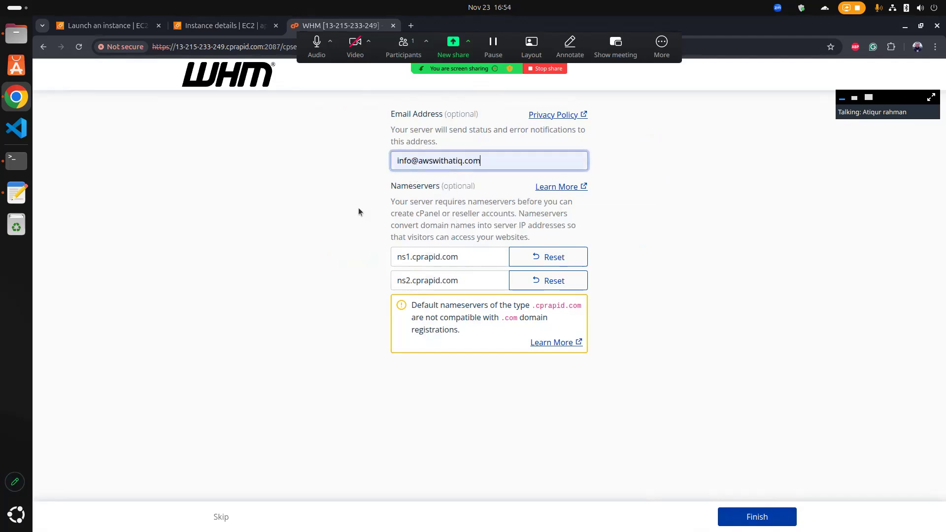
click(754, 515)
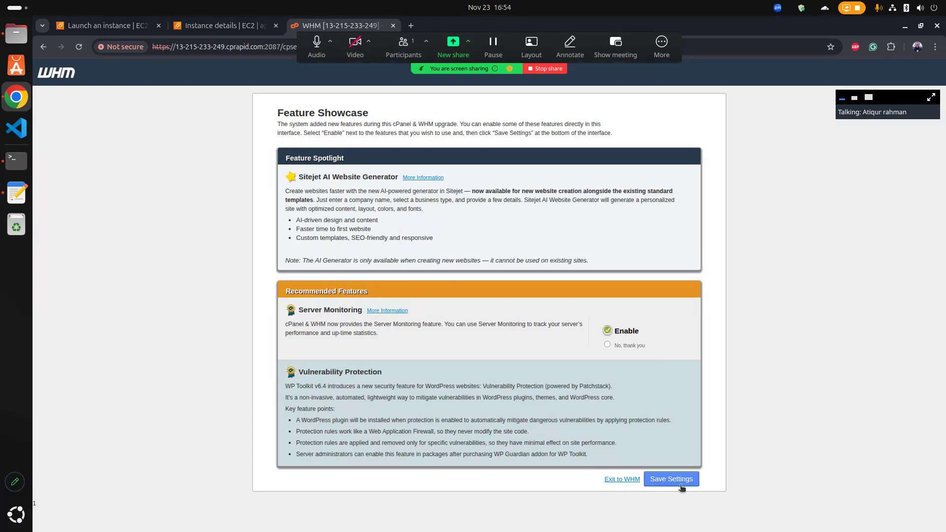
click(624, 479)
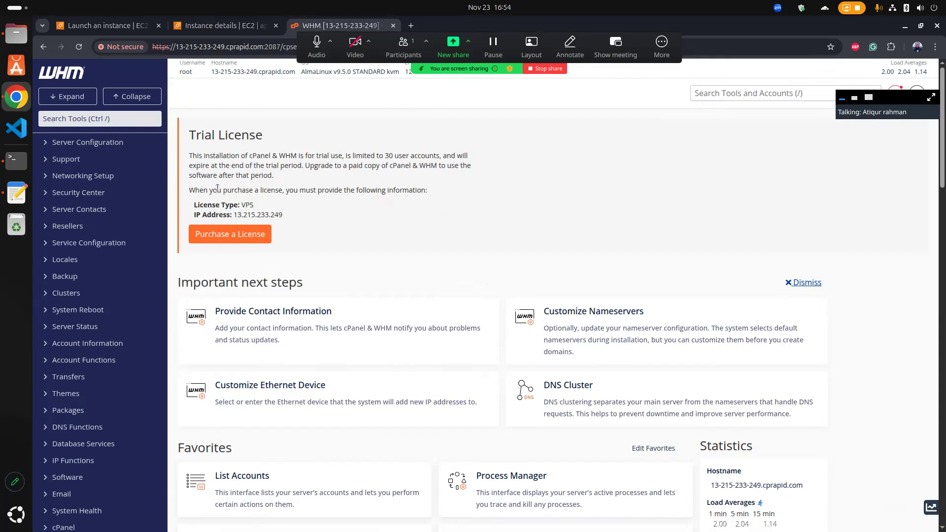
Review the Trial License notice on the WHM home page and open the List Accounts page
drag(375, 156, 415, 191)
click(377, 234)
scroll(370, 248, down, 3)
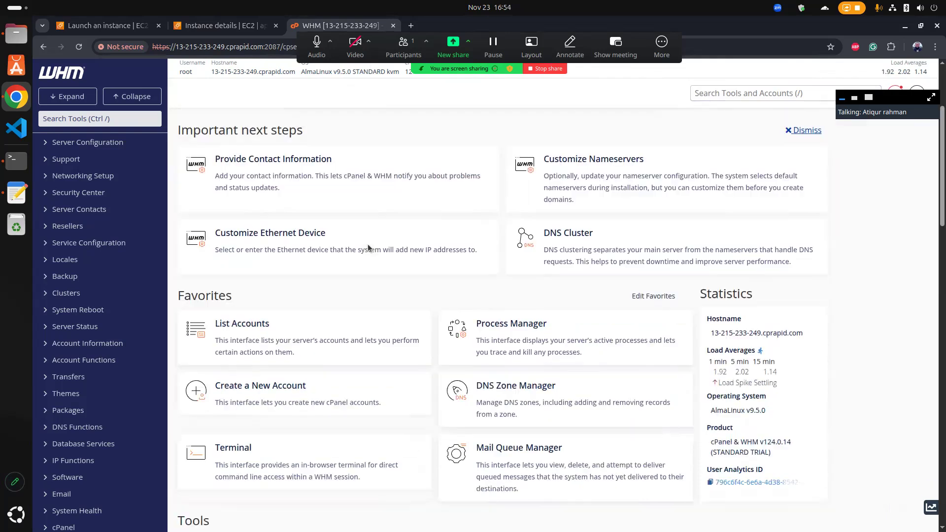
scroll(369, 248, down, 2)
click(272, 251)
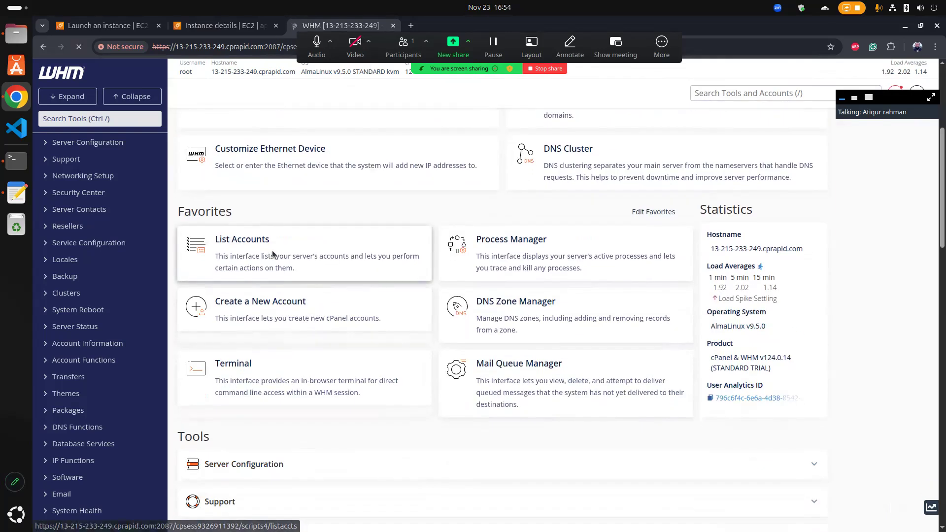
scroll(468, 293, down, 2)
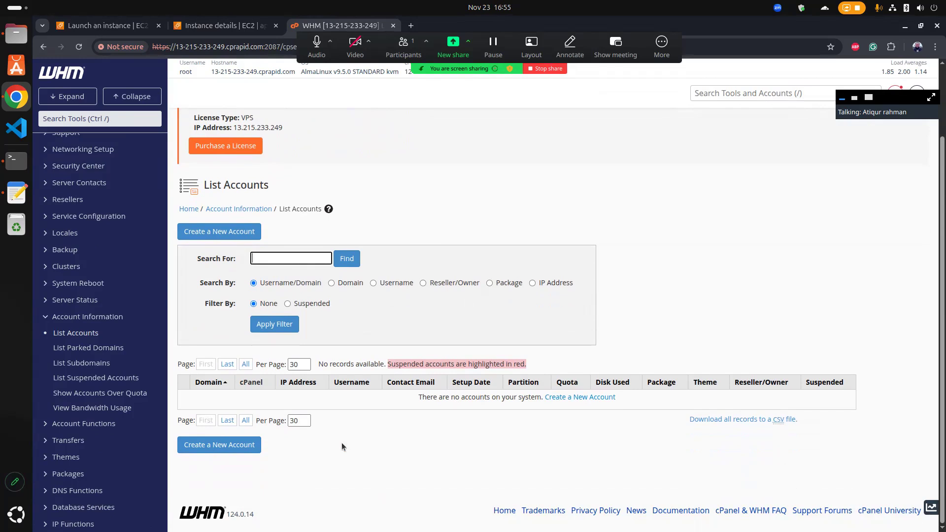
click(439, 223)
click(662, 47)
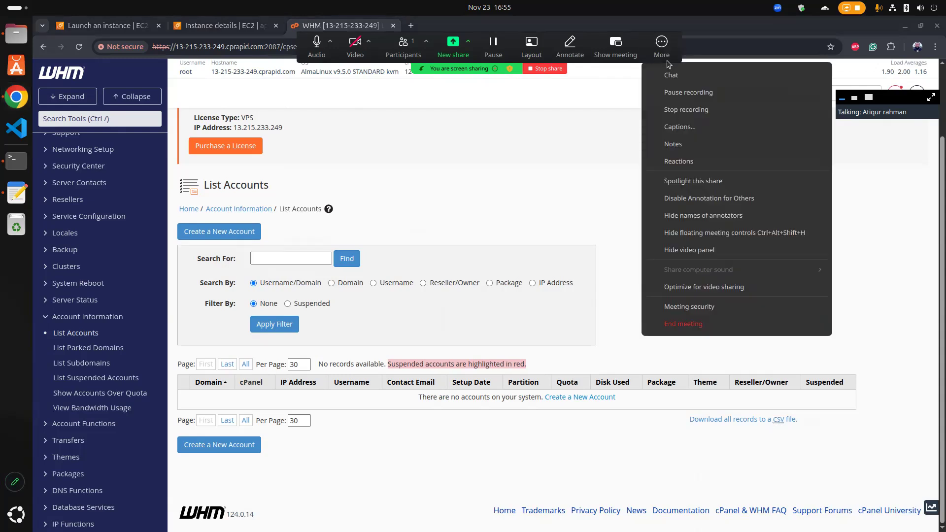
click(693, 319)
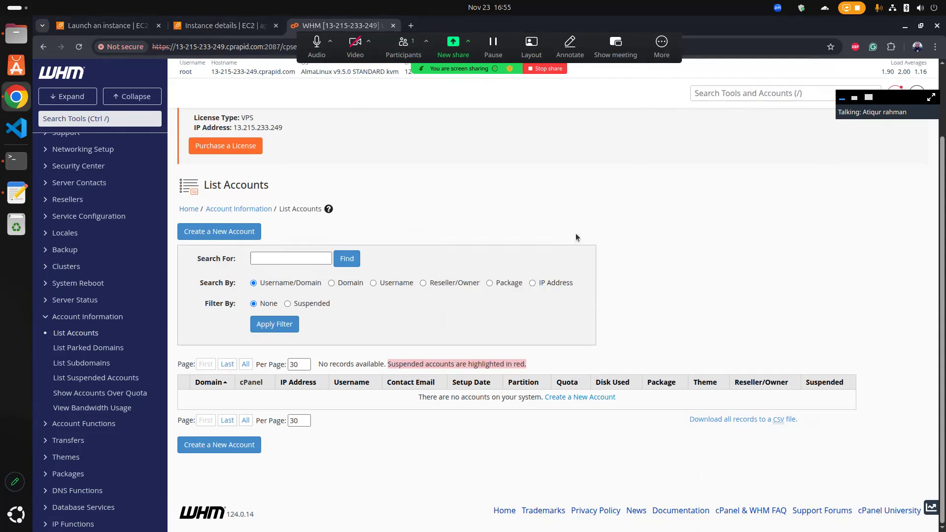